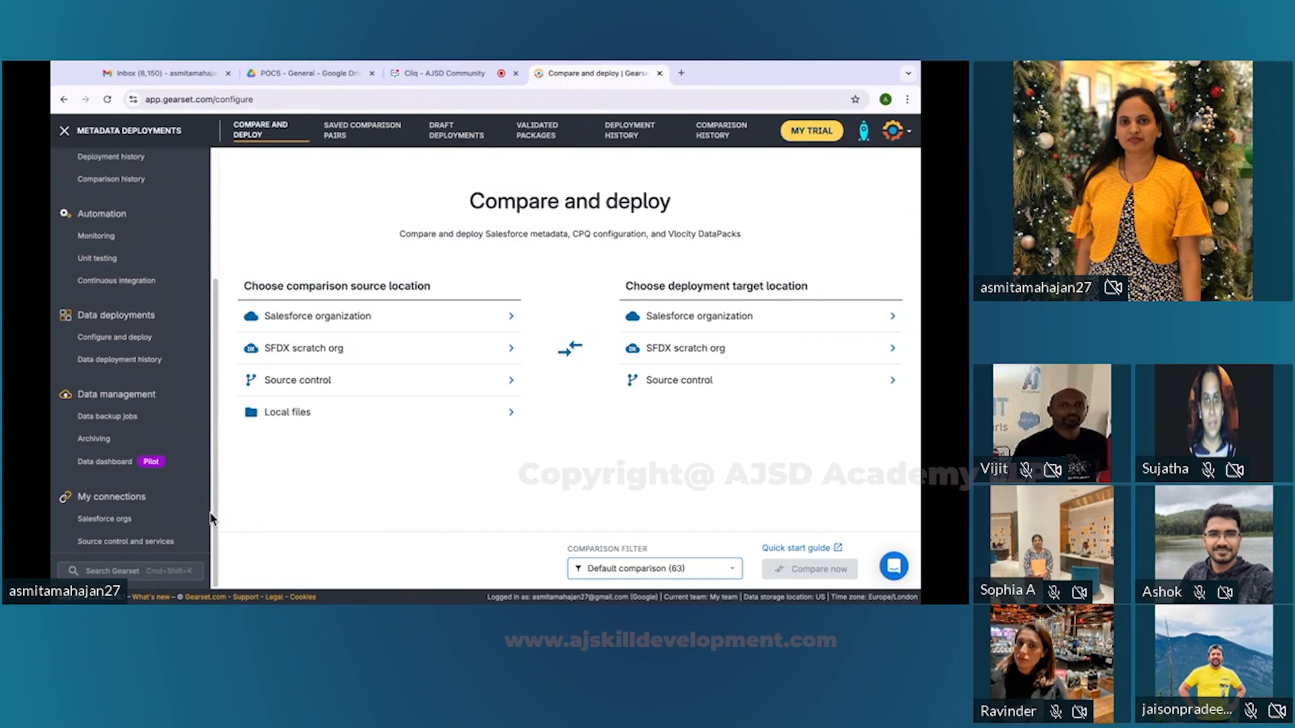
Step: Review the connected Salesforce orgs and the organization types offered for a new org connection, without adding one
left_click(107, 520)
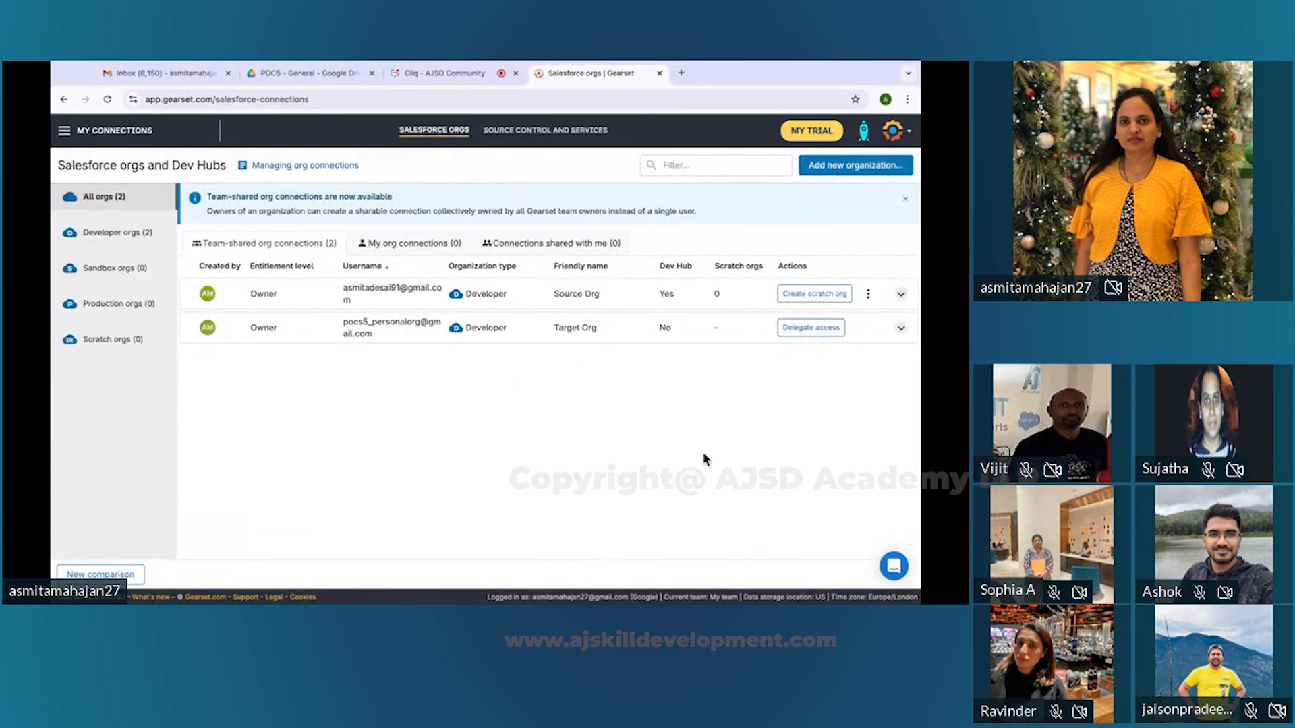
left_click(853, 166)
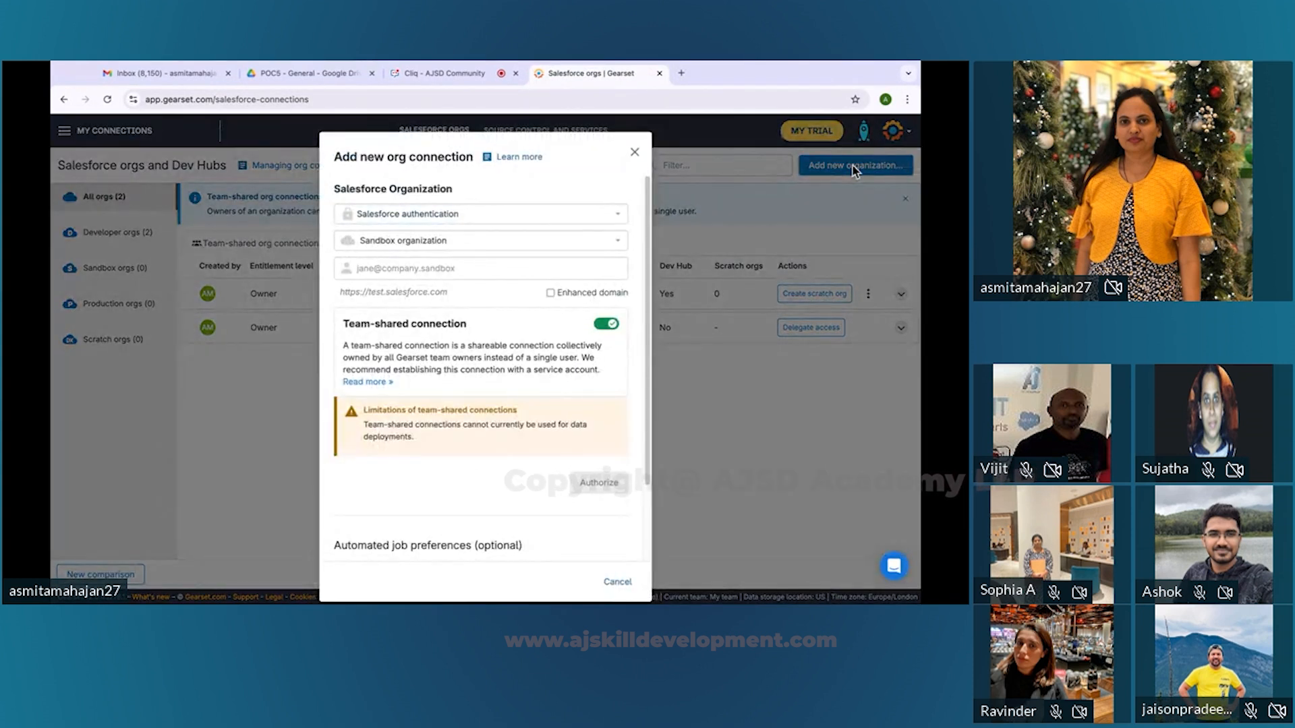
left_click(540, 243)
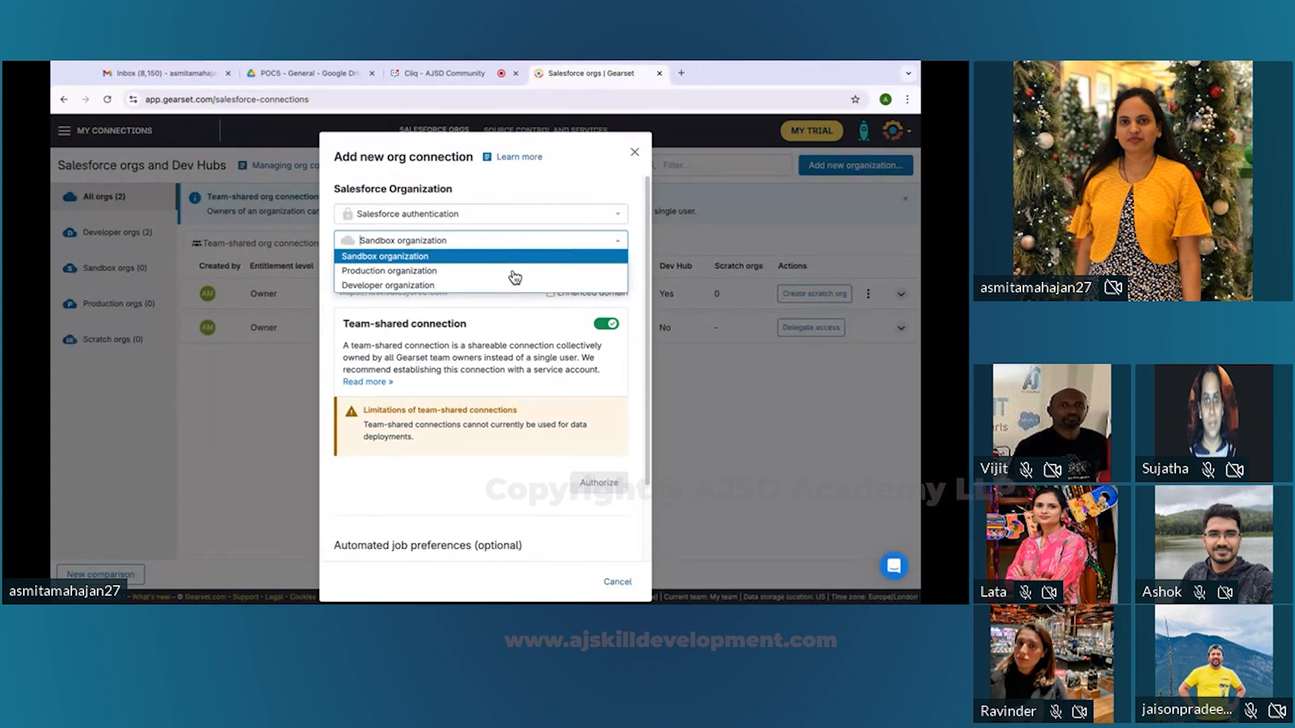
left_click(510, 318)
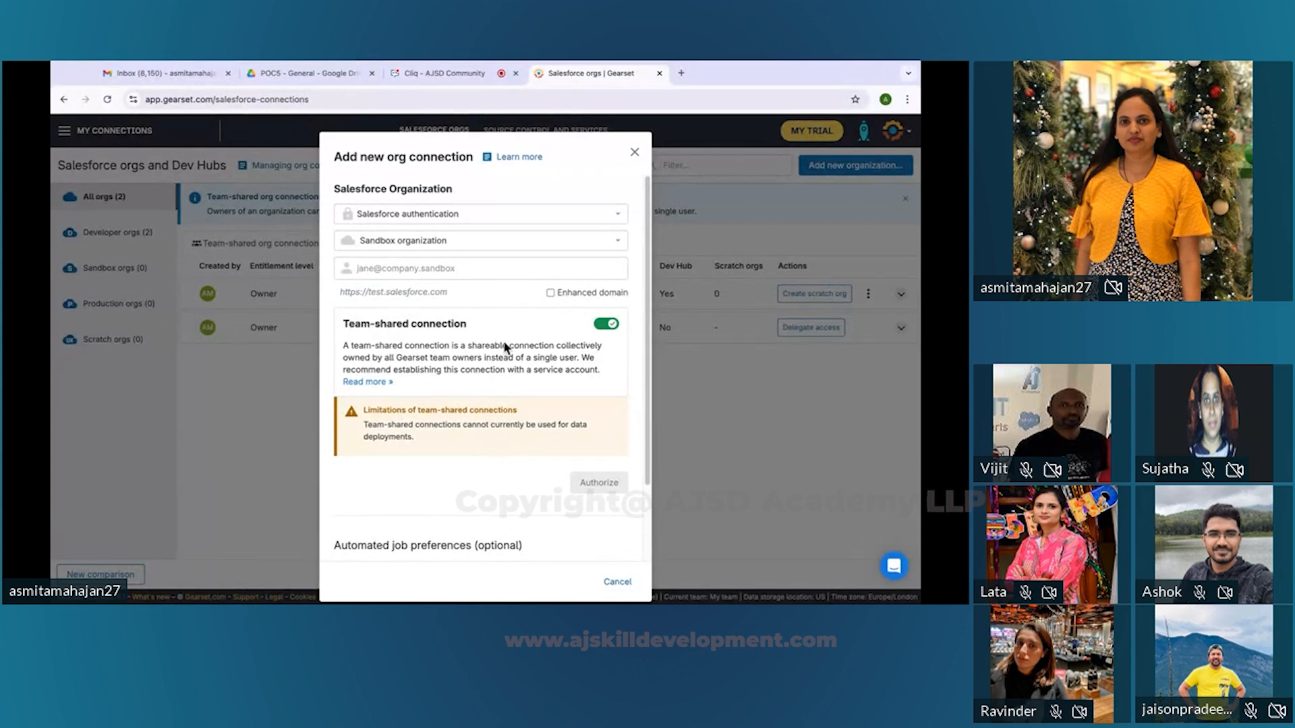
left_click(635, 154)
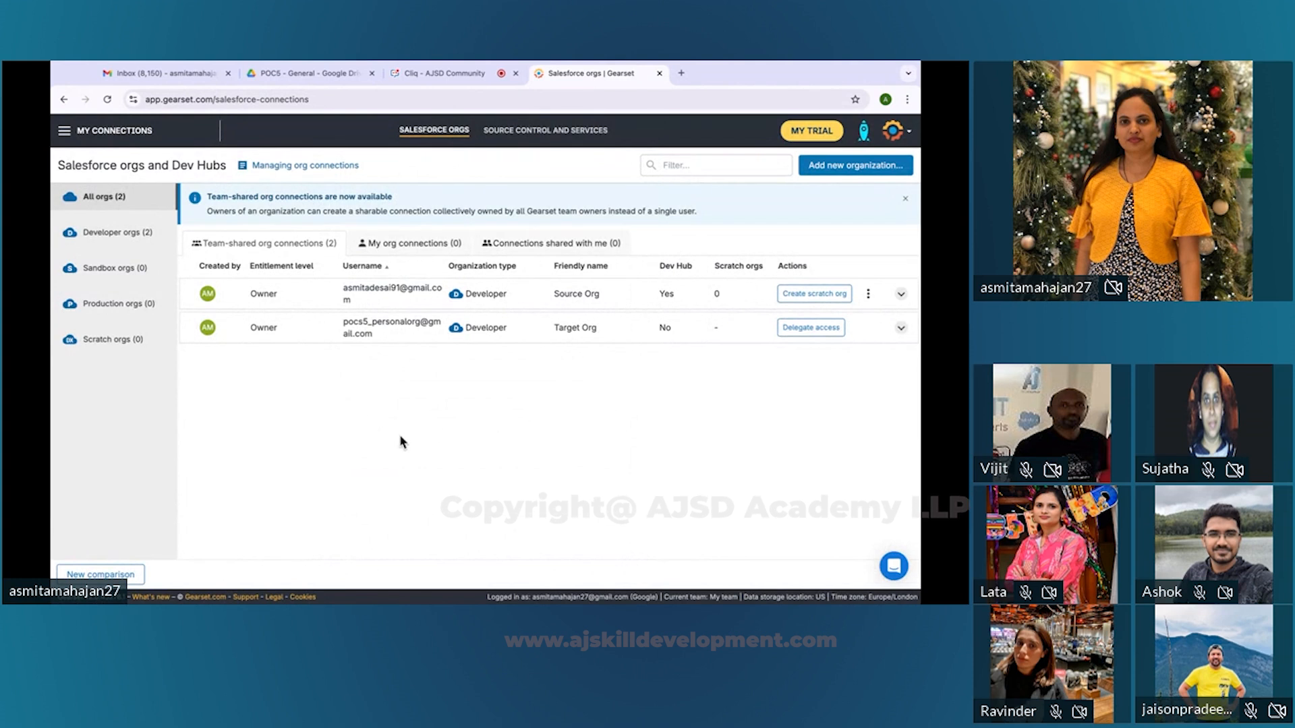
Step: Set up a new comparison between Salesforce organizations with Source Org as the source and Target Org as the deployment target
left_click(117, 574)
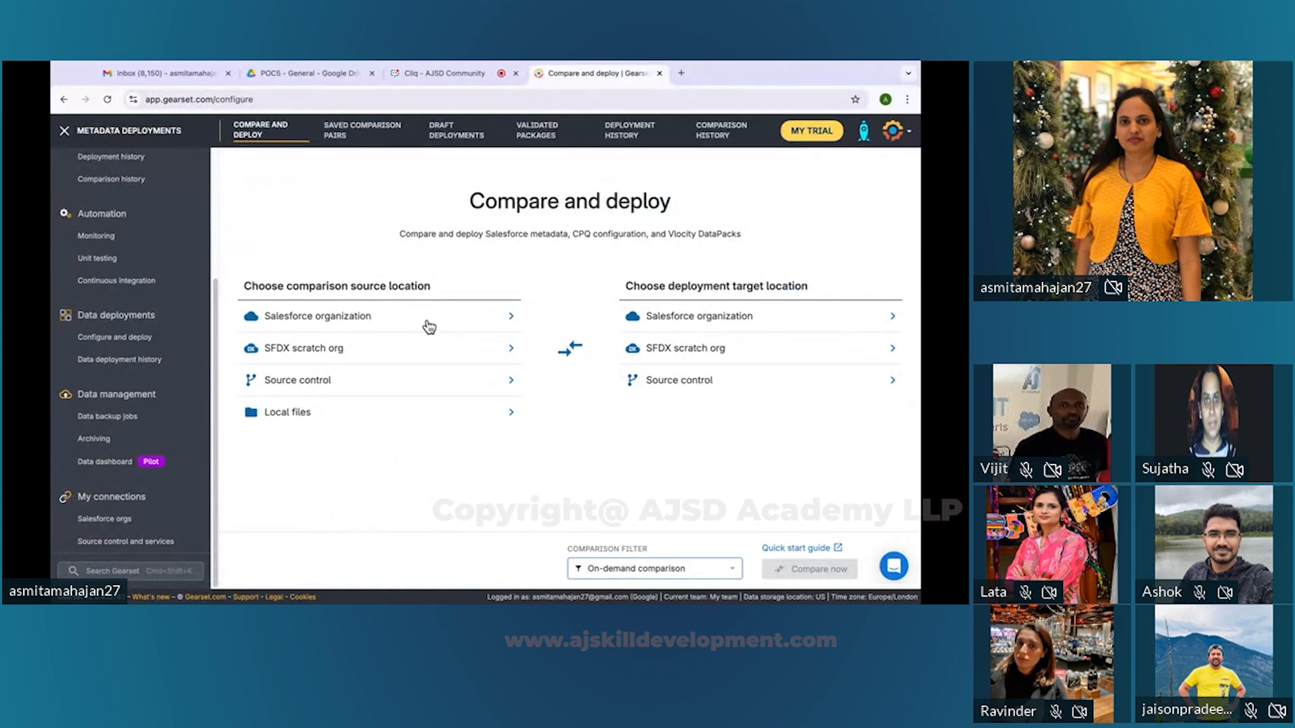
left_click(367, 317)
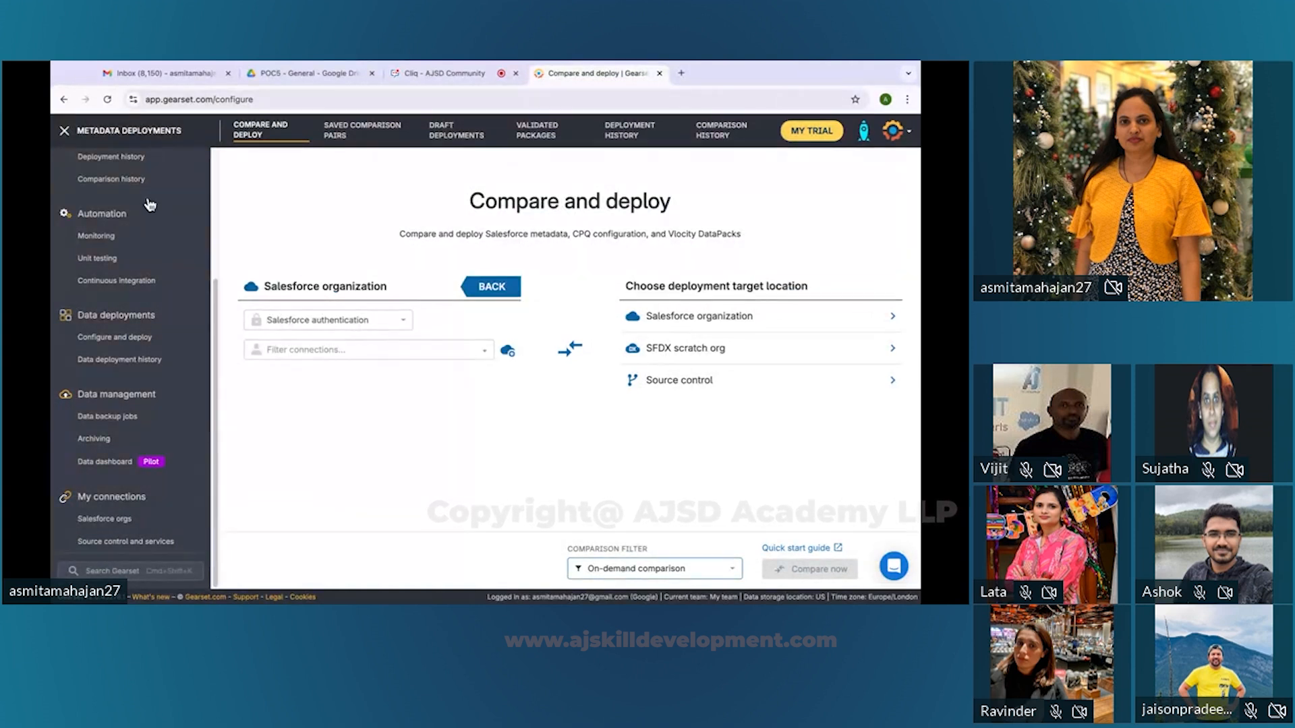
left_click(358, 350)
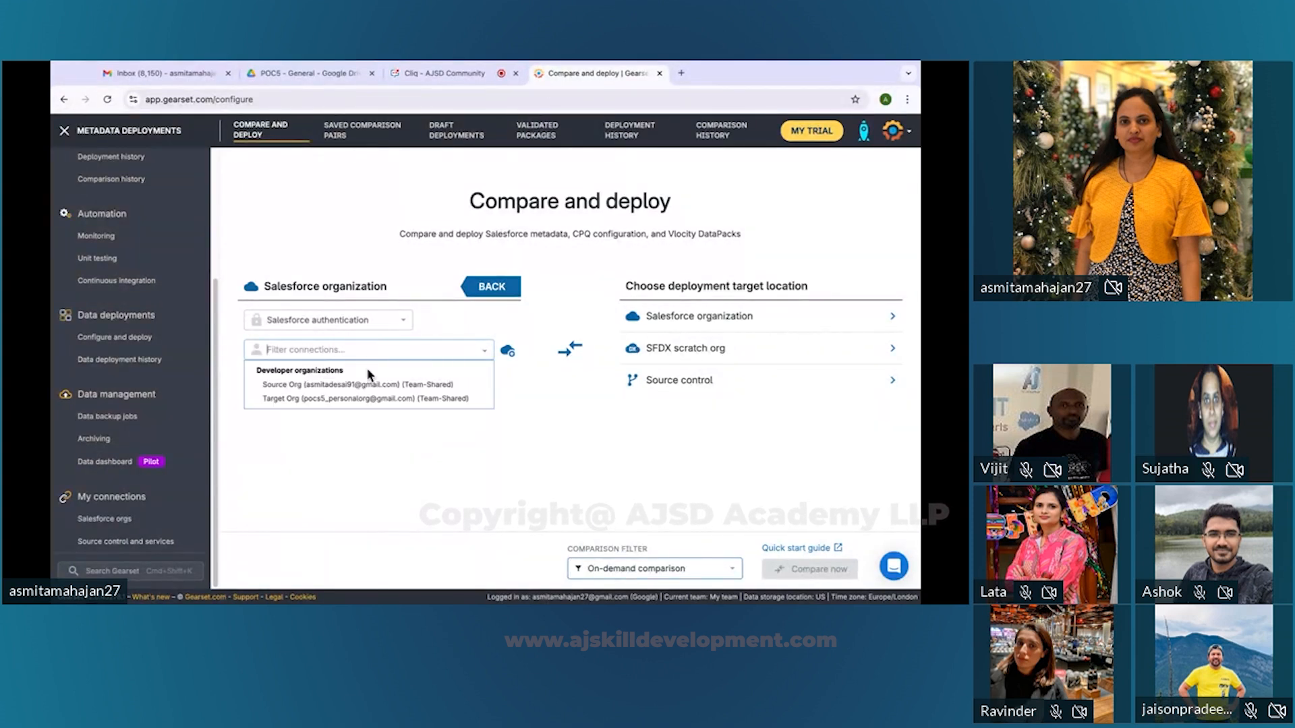
left_click(315, 390)
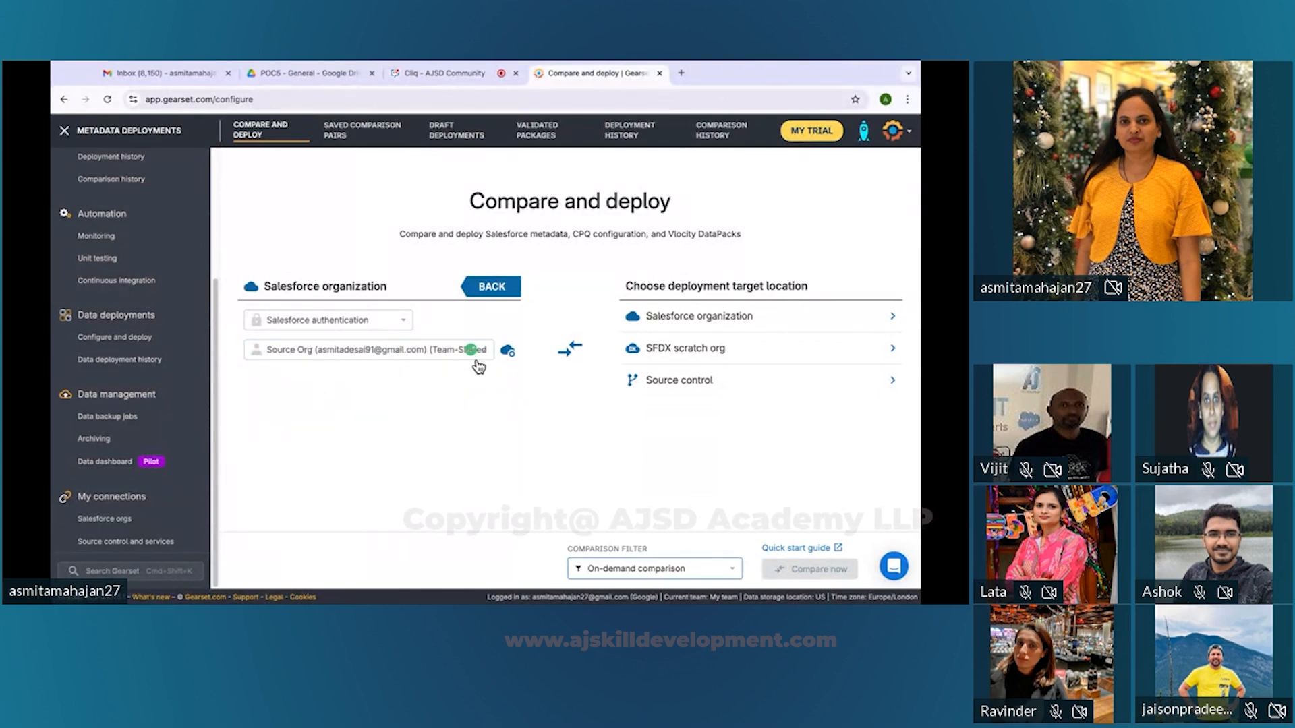
left_click(756, 317)
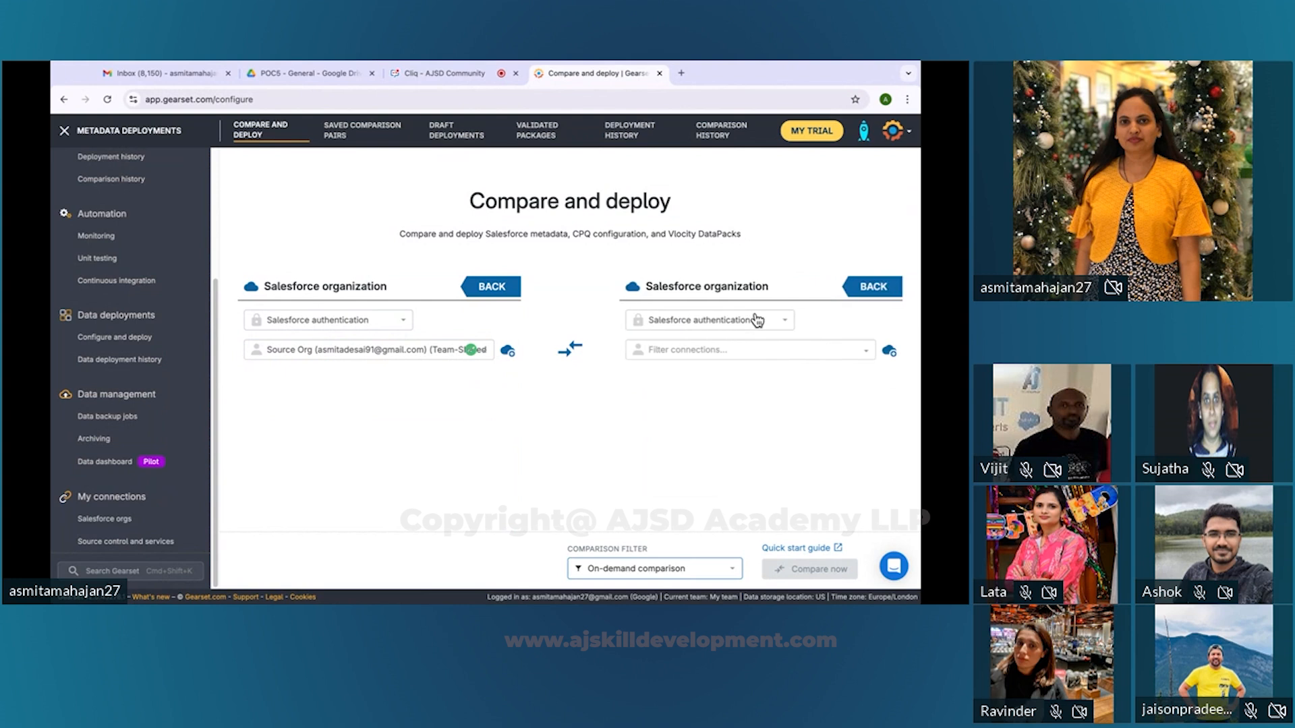
left_click(729, 351)
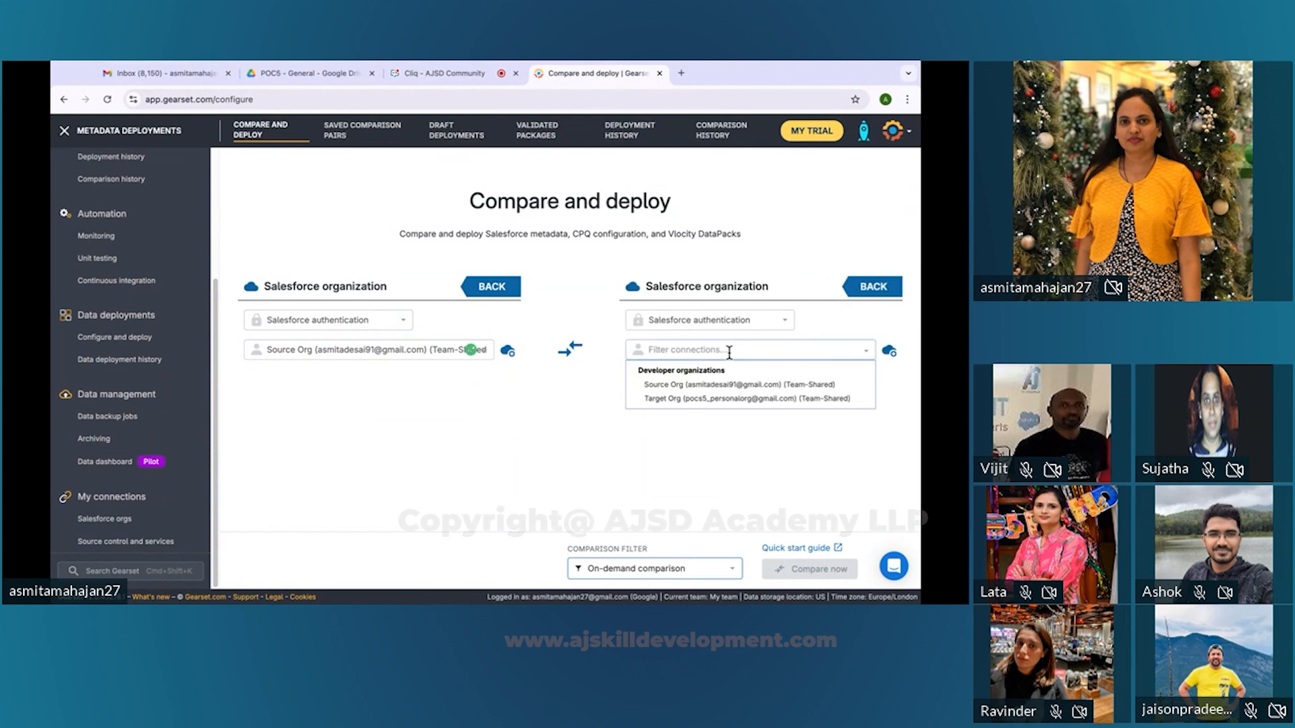
left_click(719, 401)
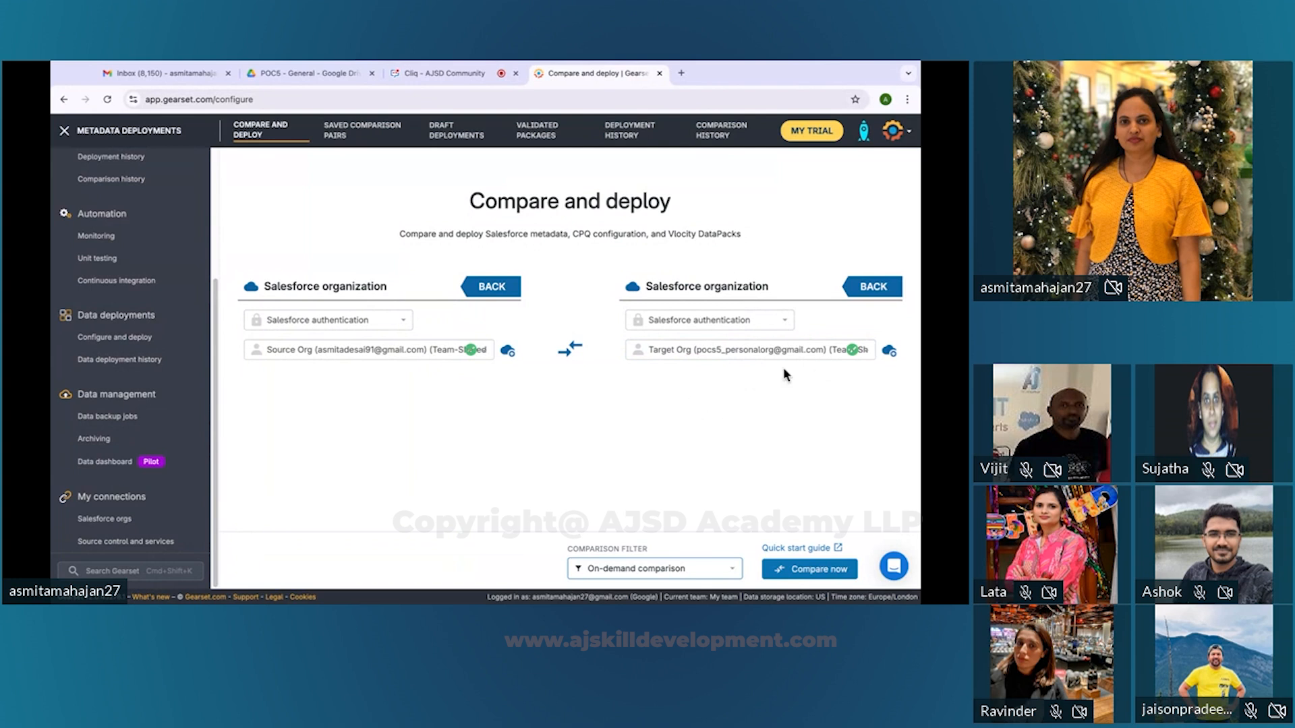
Step: Choose the Default comparison filter, open it for customizing and deselect all of its metadata types
left_click(618, 568)
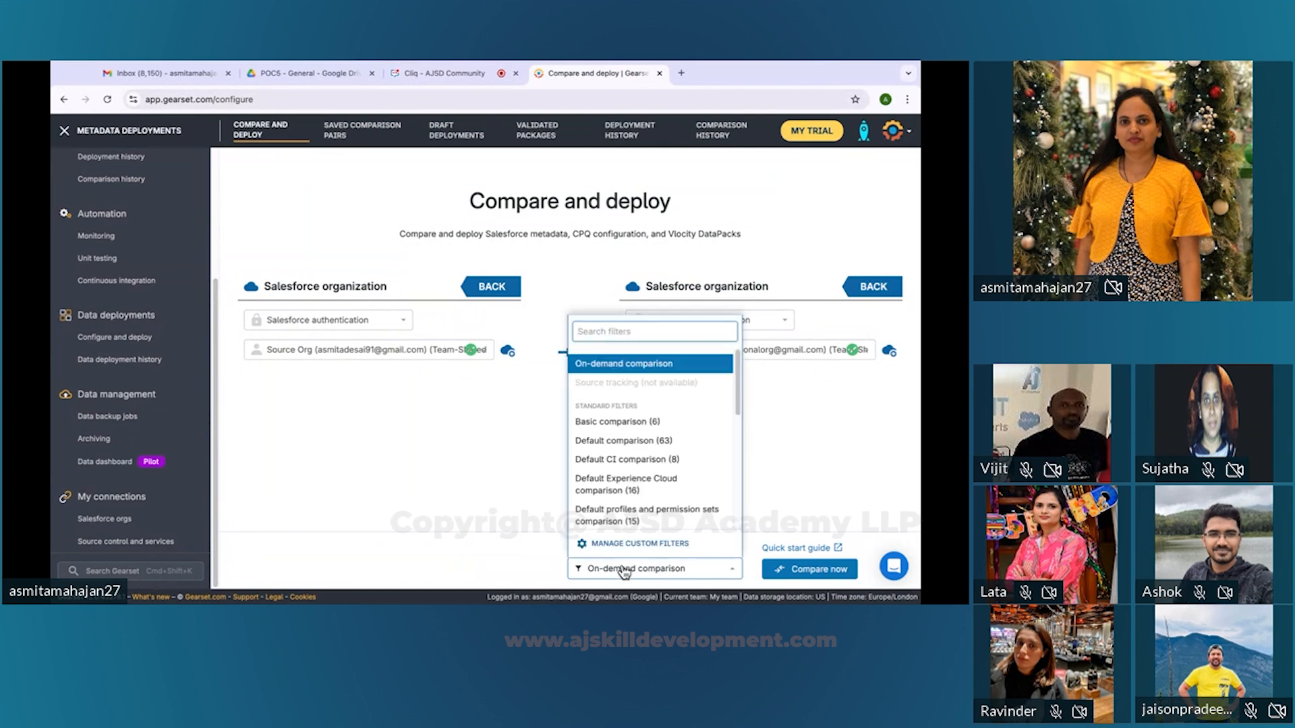
left_click(635, 447)
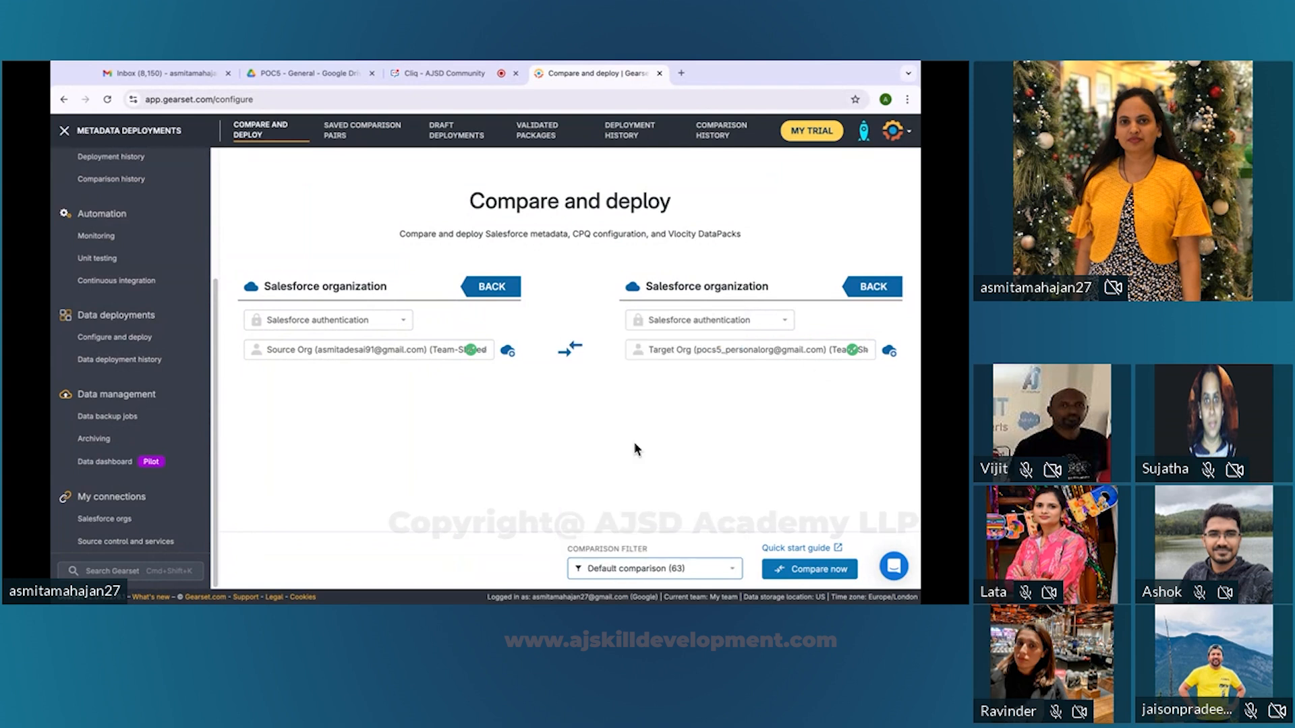
left_click(636, 570)
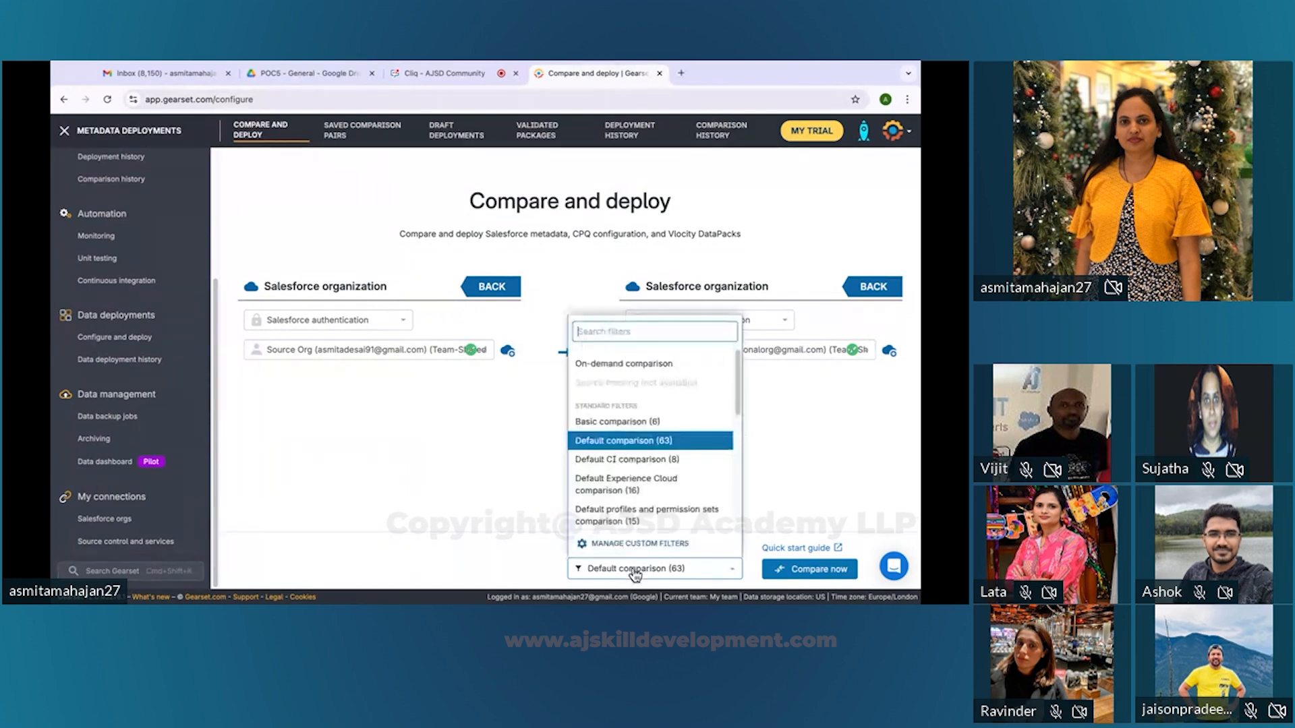
left_click(651, 545)
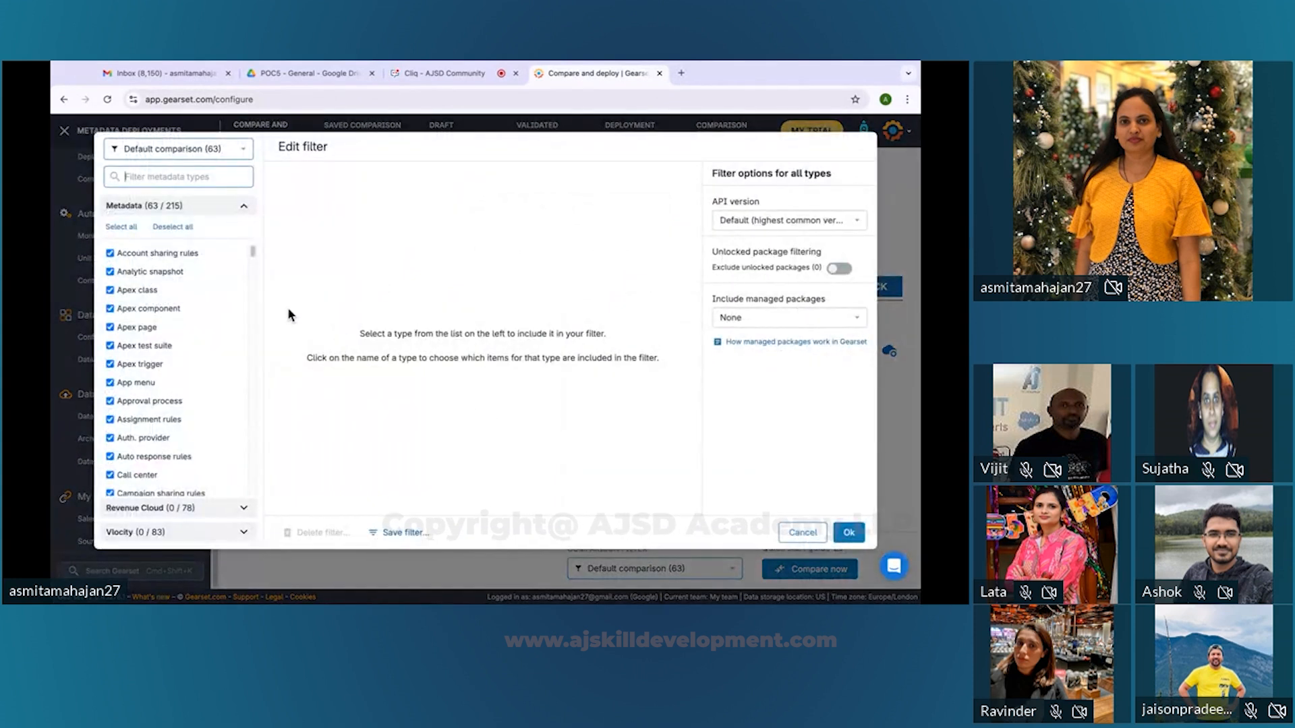
left_click(182, 228)
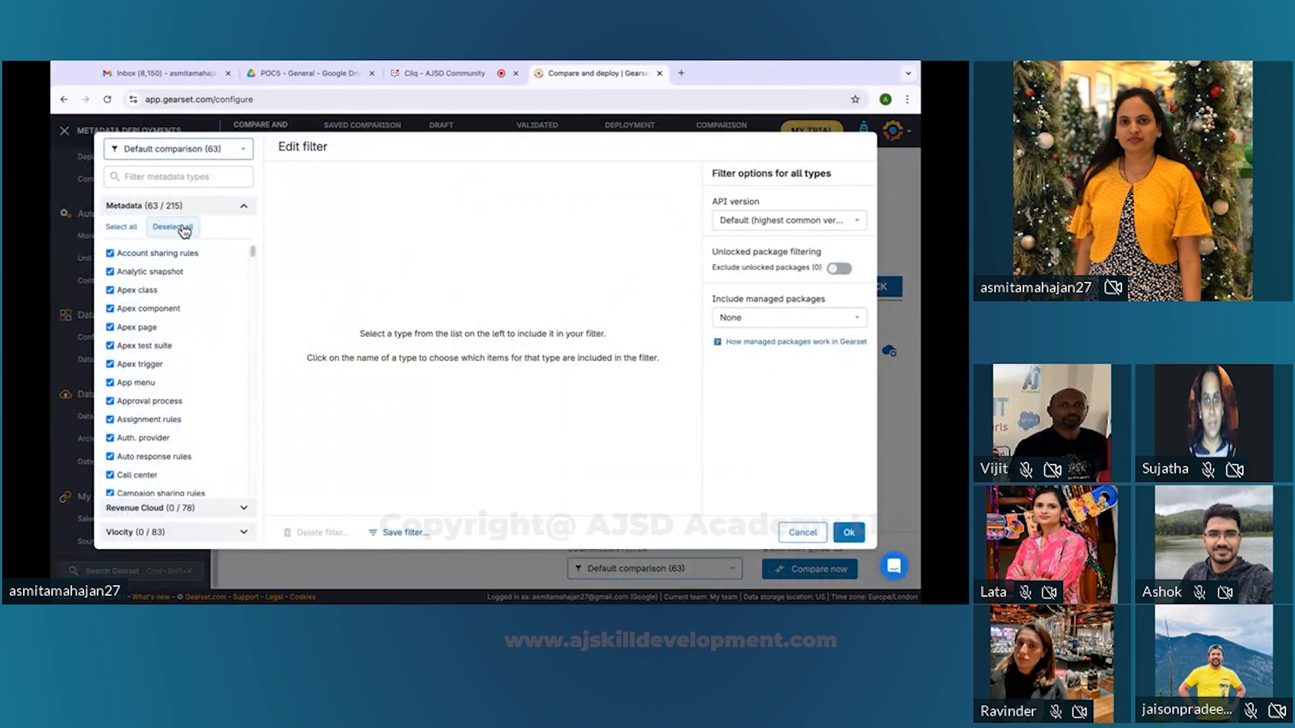
Step: Find the Custom object metadata type with "cus", include it in the filter and restrict it to specified named items and rules
left_click(178, 172)
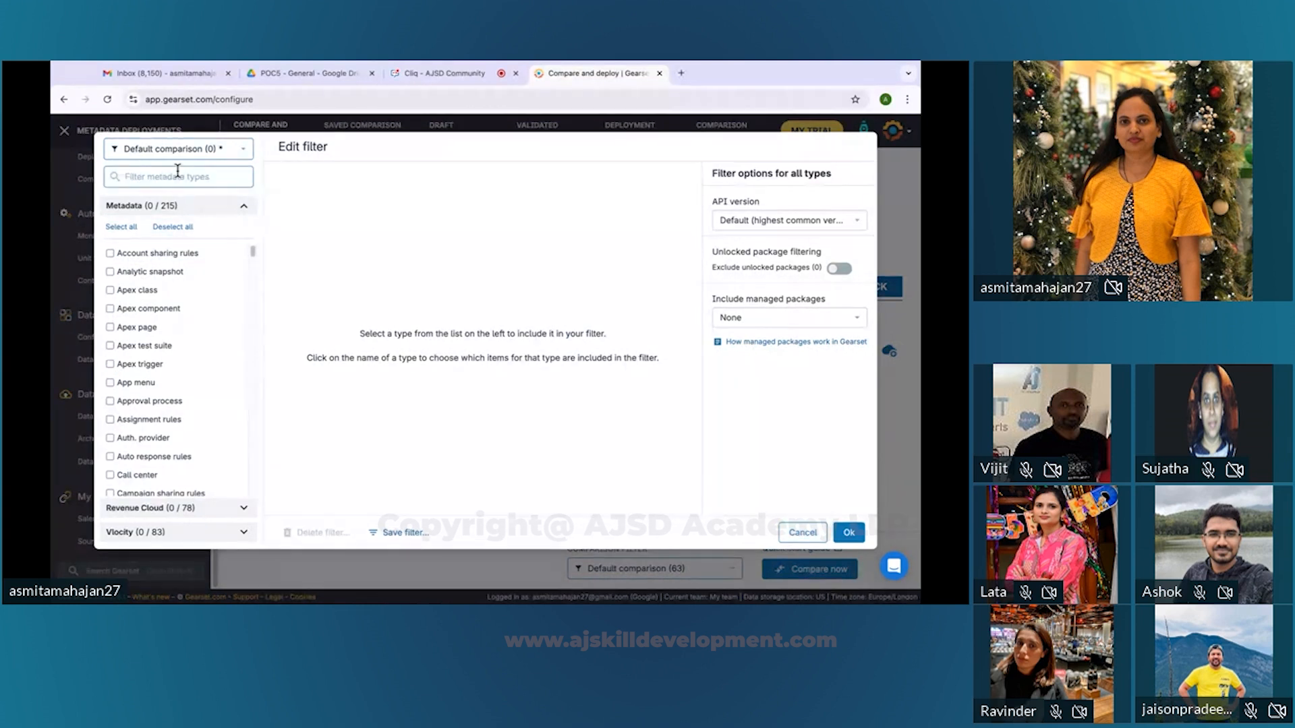
type("cua")
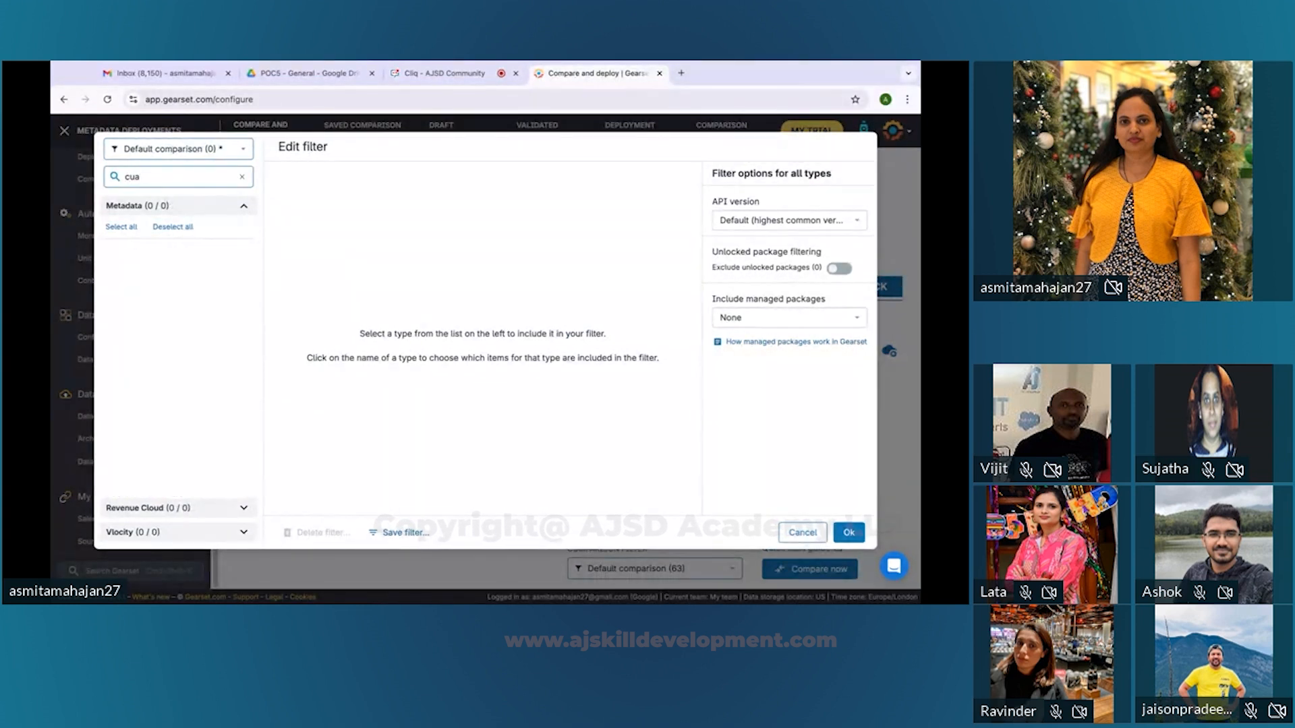
key("BackSpace")
type("s")
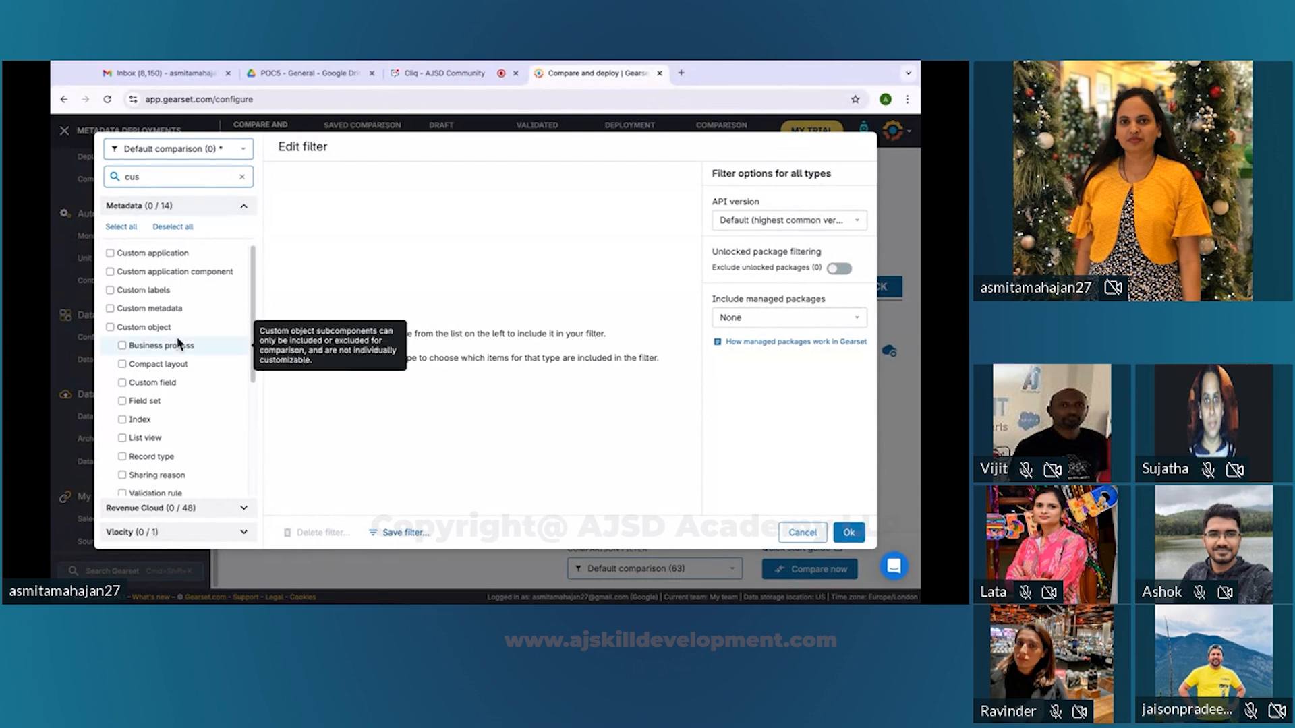
left_click(110, 327)
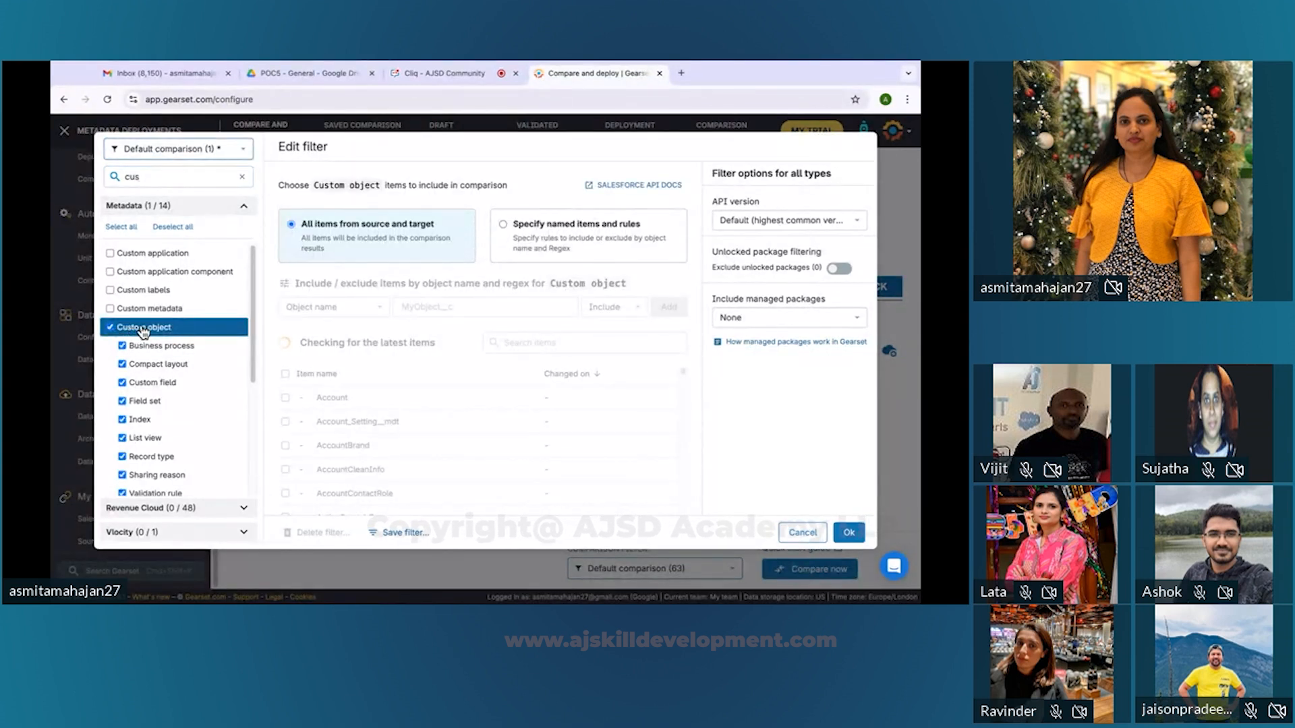
left_click(504, 224)
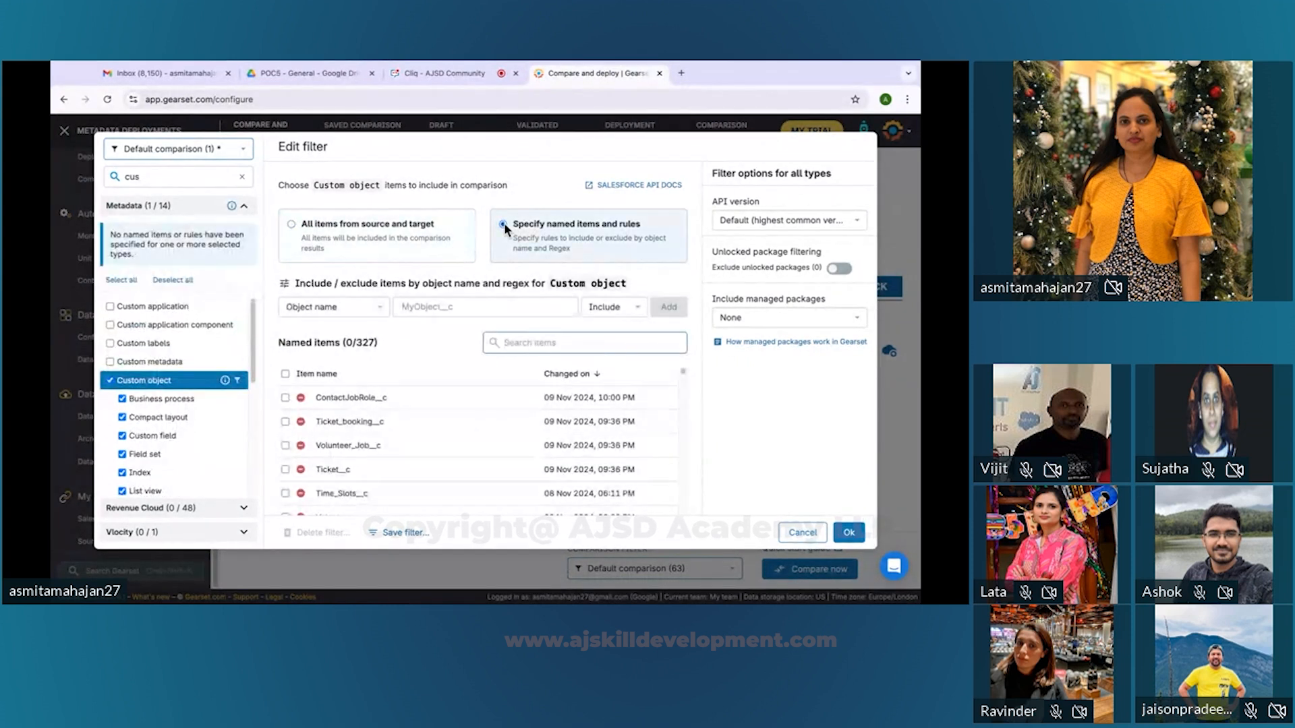
Step: Search the named custom objects for "blo" and include Blood_Donor__c in the filter
scroll(408, 431, "down", 1)
scroll(407, 433, "down", 5)
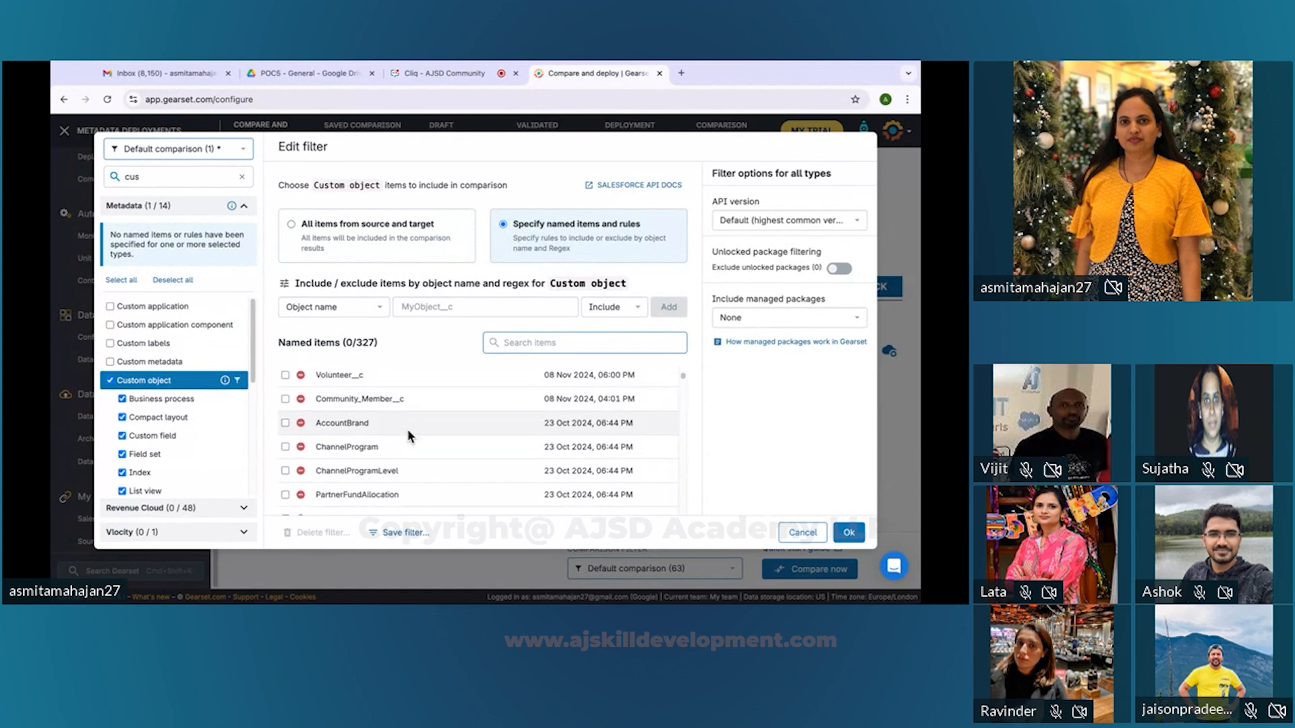
scroll(407, 429, "up", 5)
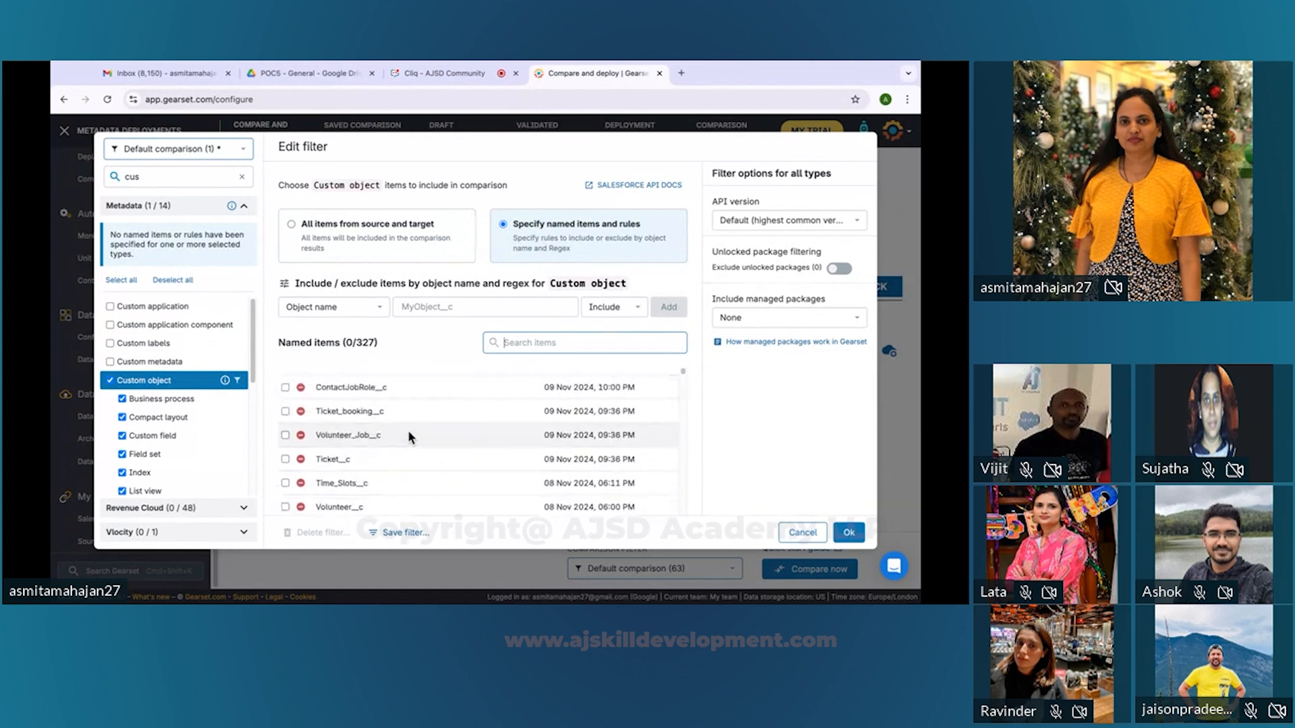
scroll(407, 431, "up", 1)
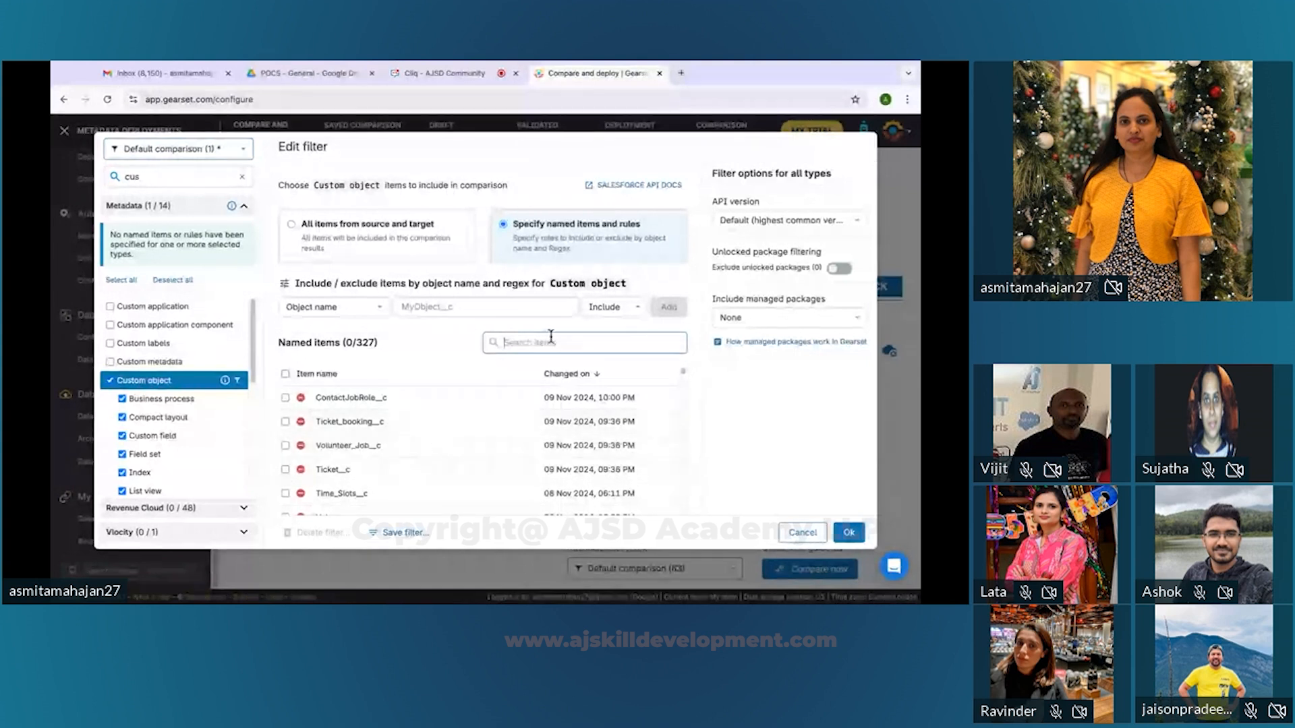
type("blo")
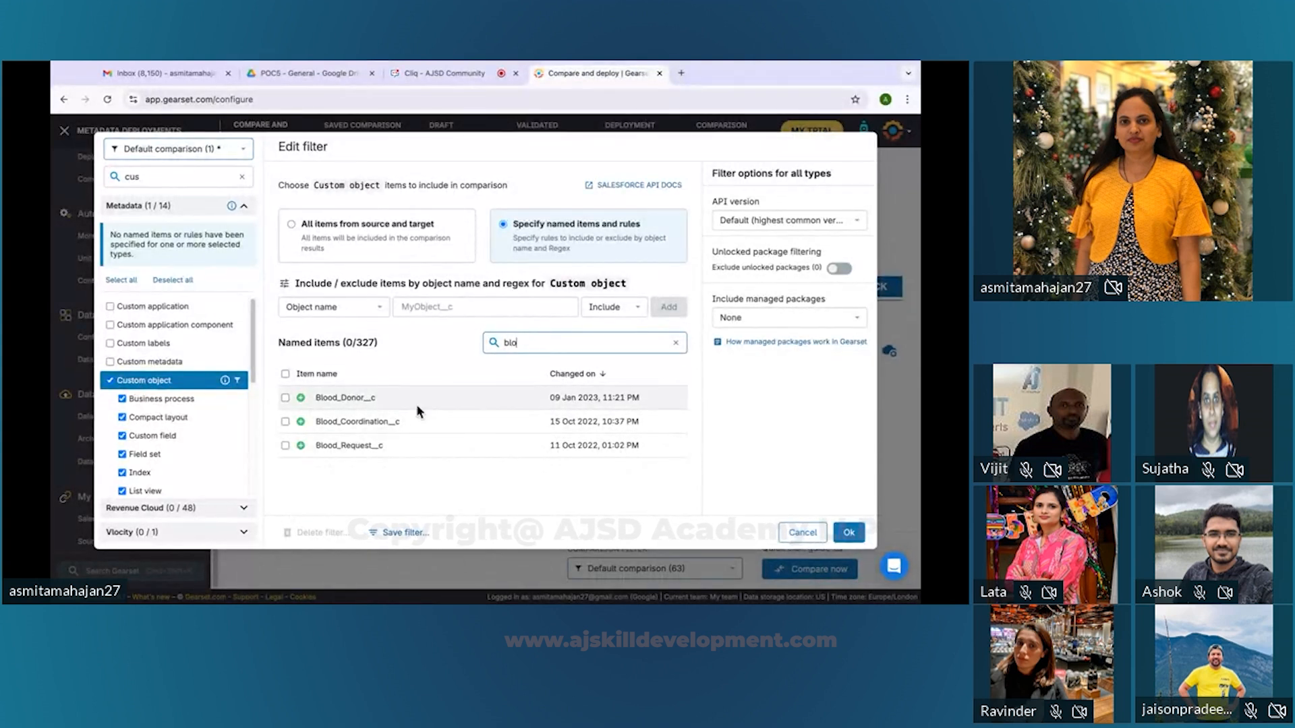
left_click(285, 398)
Step: Search the named custom objects for "stu" instead, include the first match in the filter and clear the search
left_click(556, 344)
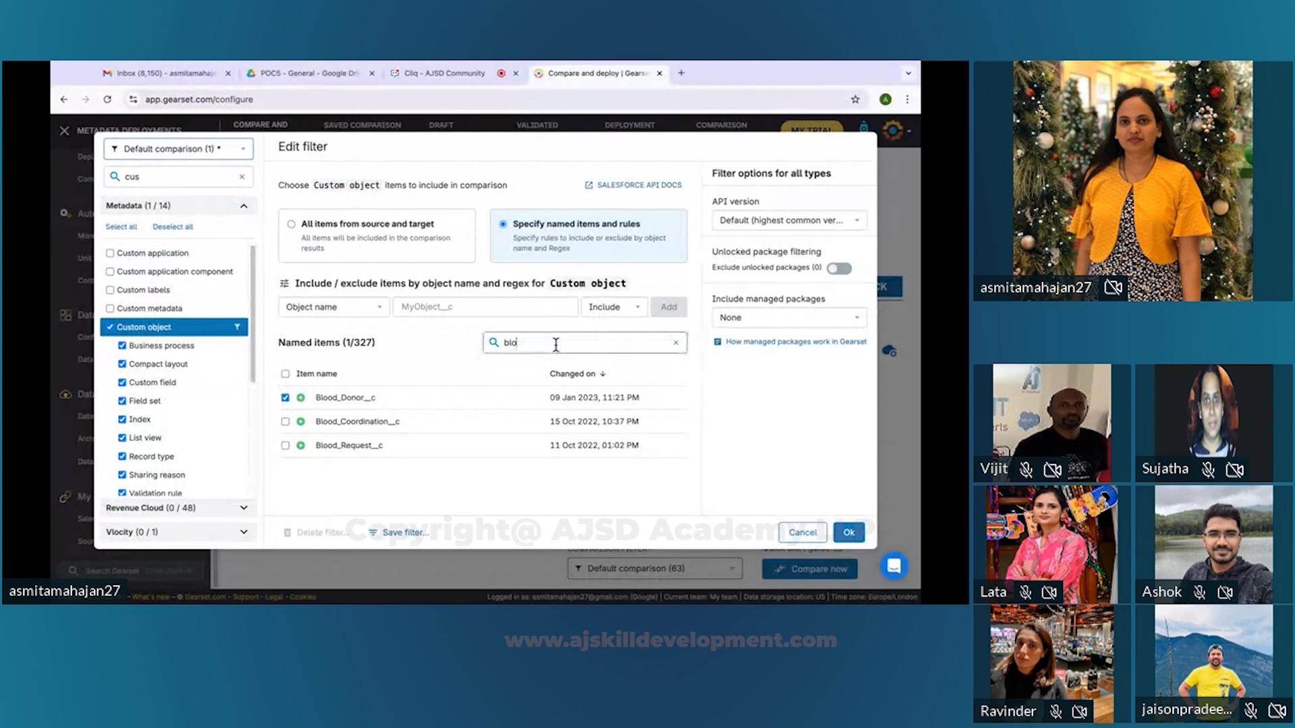
key("BackSpace")
key("BackSpace")
key("BackSpace")
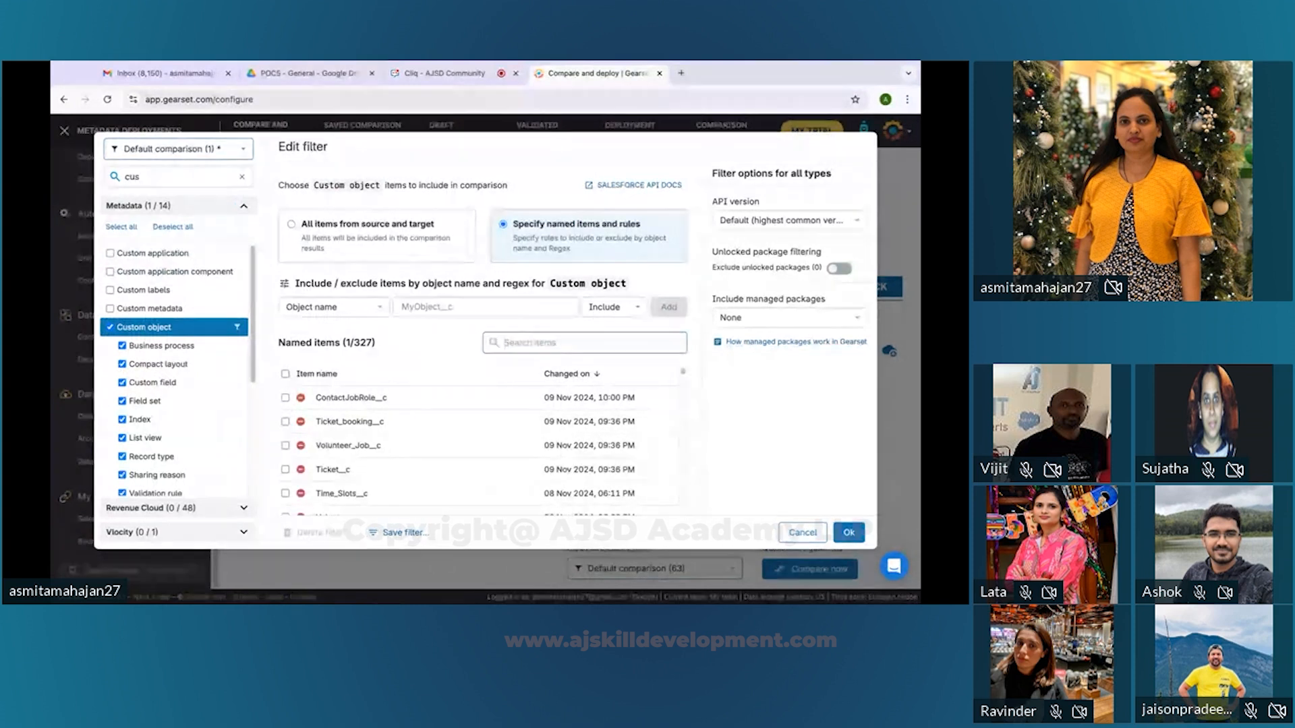
type("stu")
left_click(284, 398)
left_click(541, 346)
key("BackSpace")
key("BackSpace")
key("BackSpace")
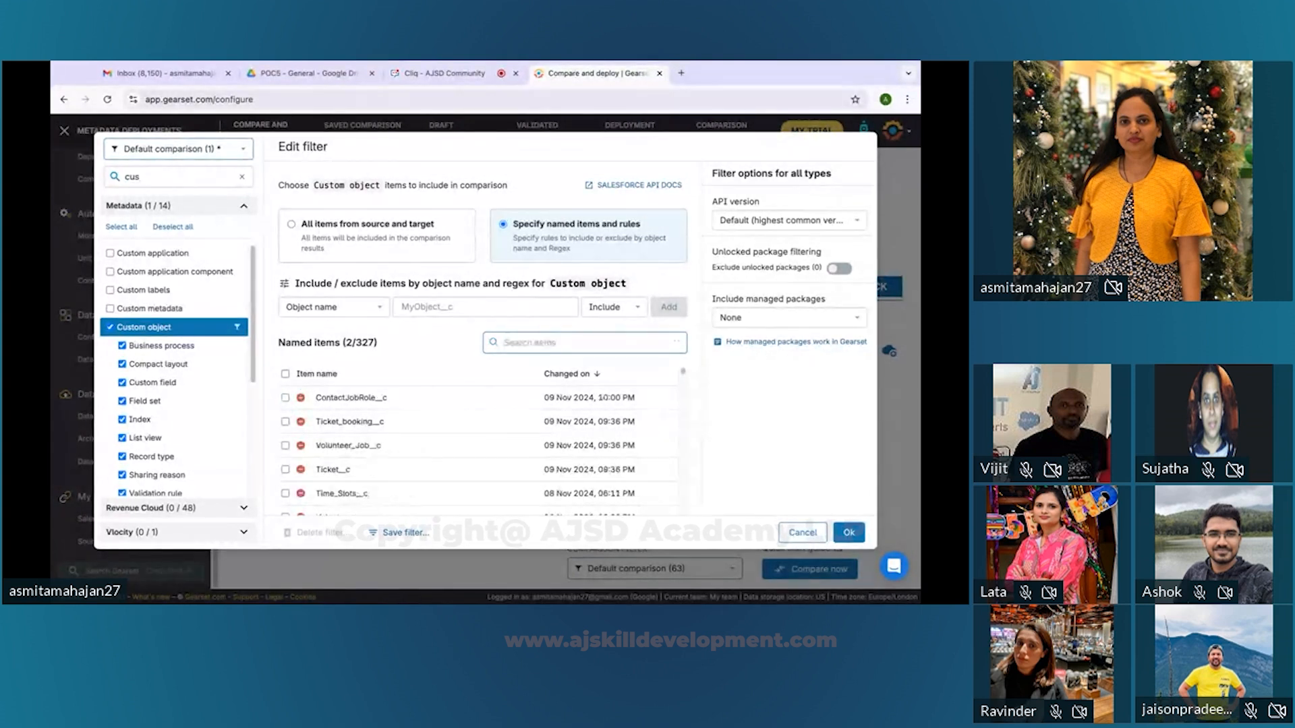
Step: Save the changes as a new filter named "Custom Object" and apply it to the comparison
left_click(417, 534)
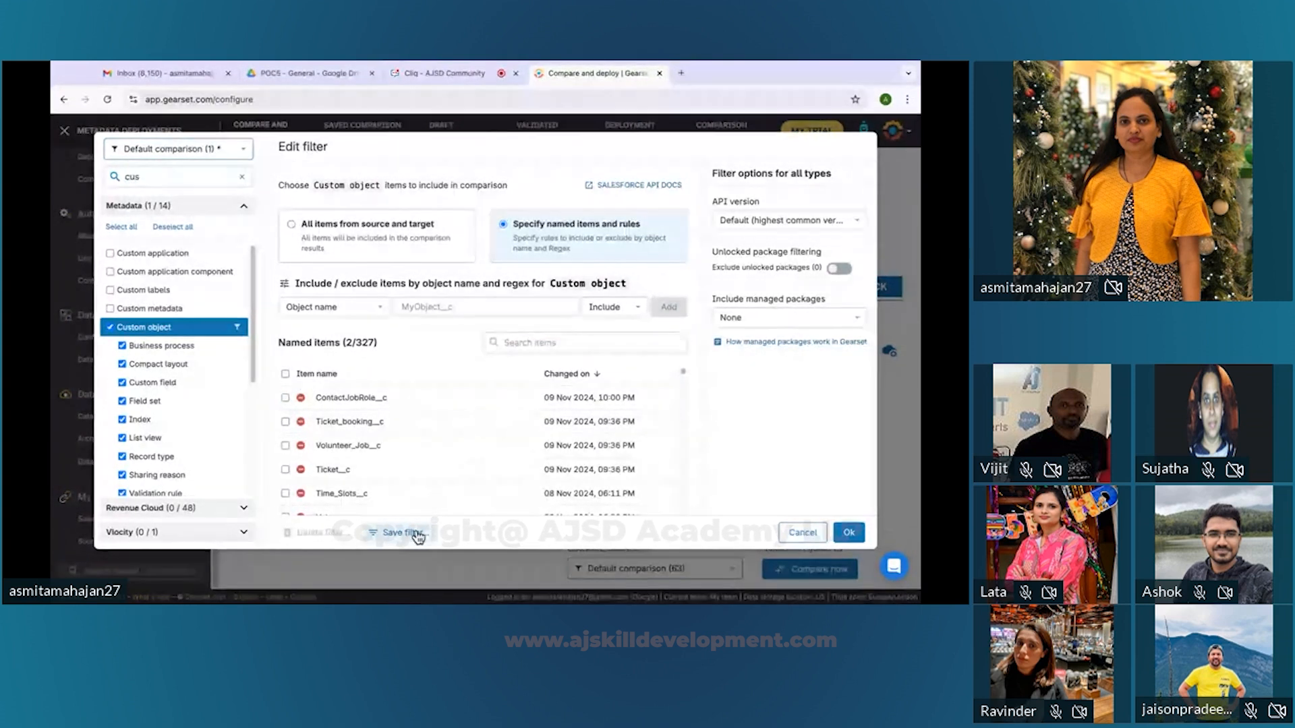
left_click(448, 302)
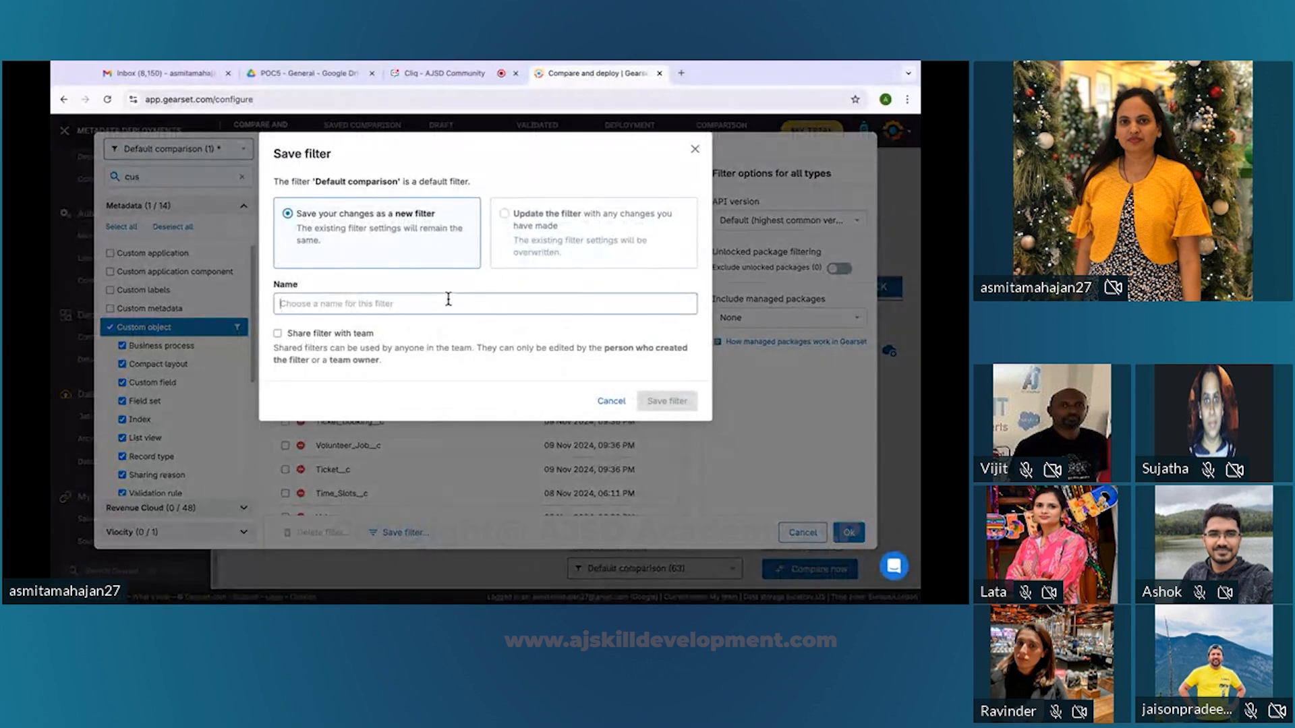
type("Cus")
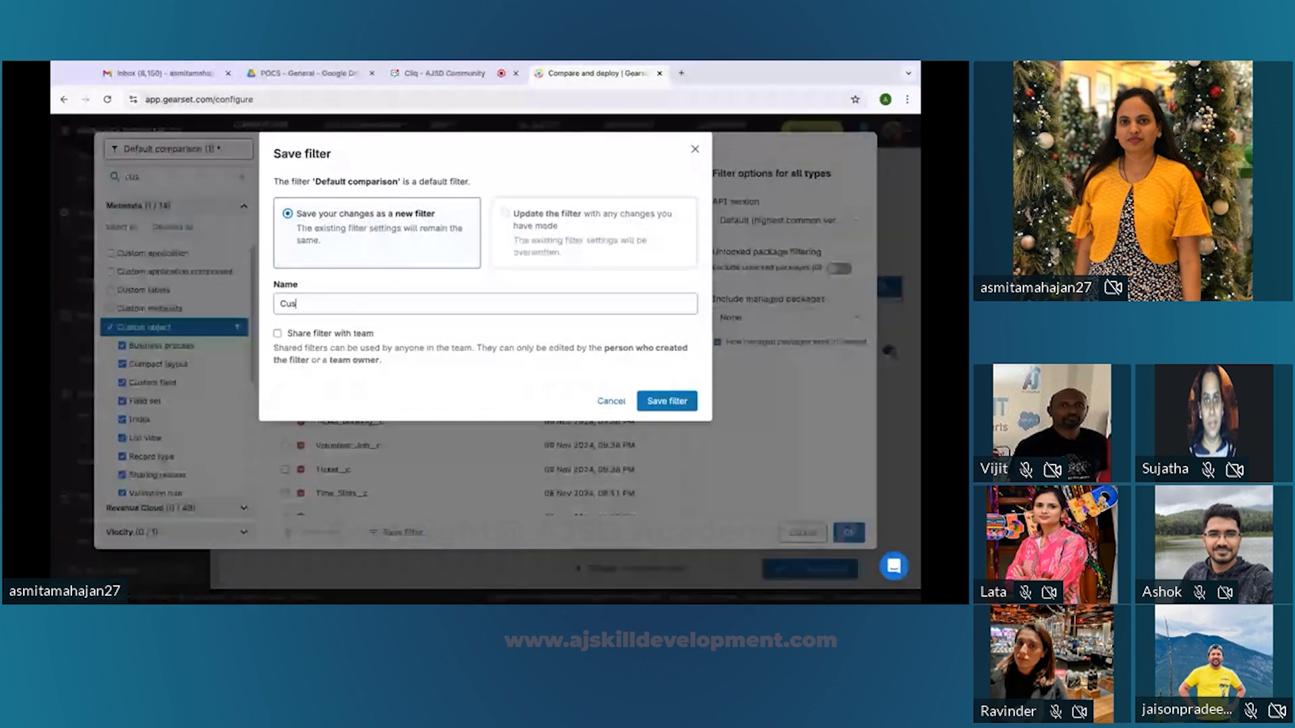
type("tom ")
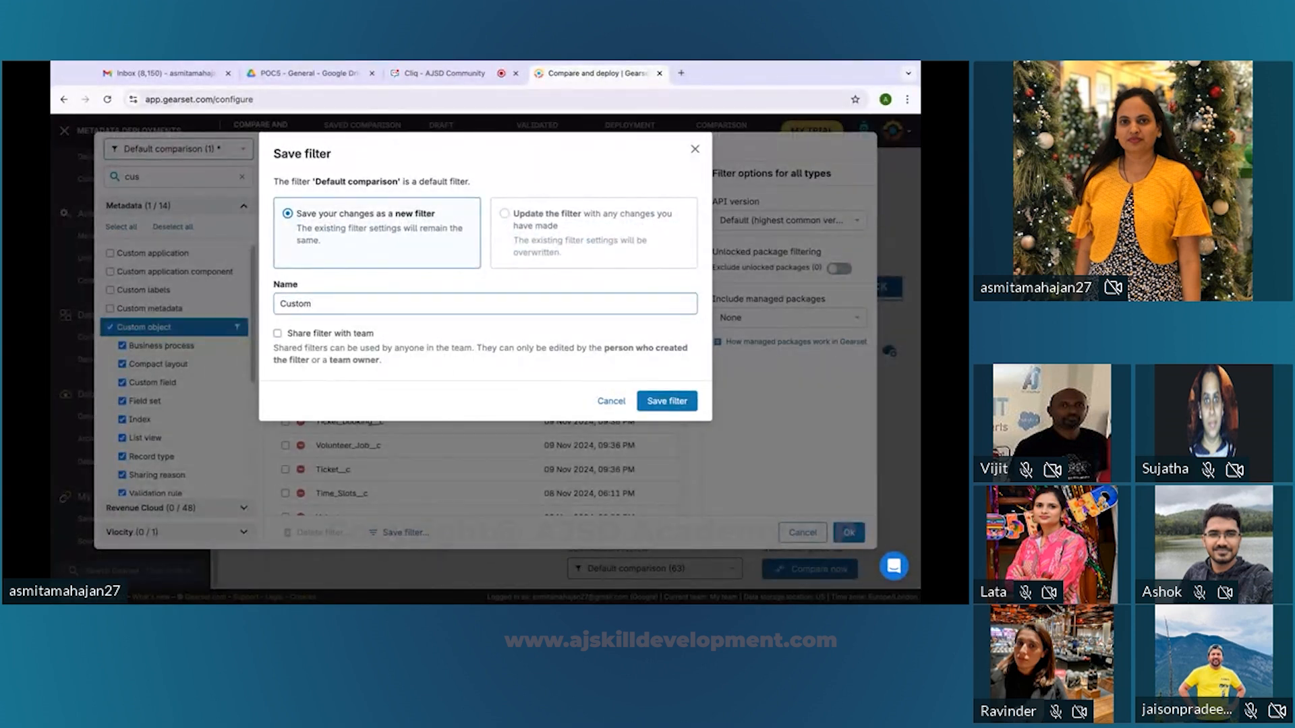
type("Object")
left_click(671, 402)
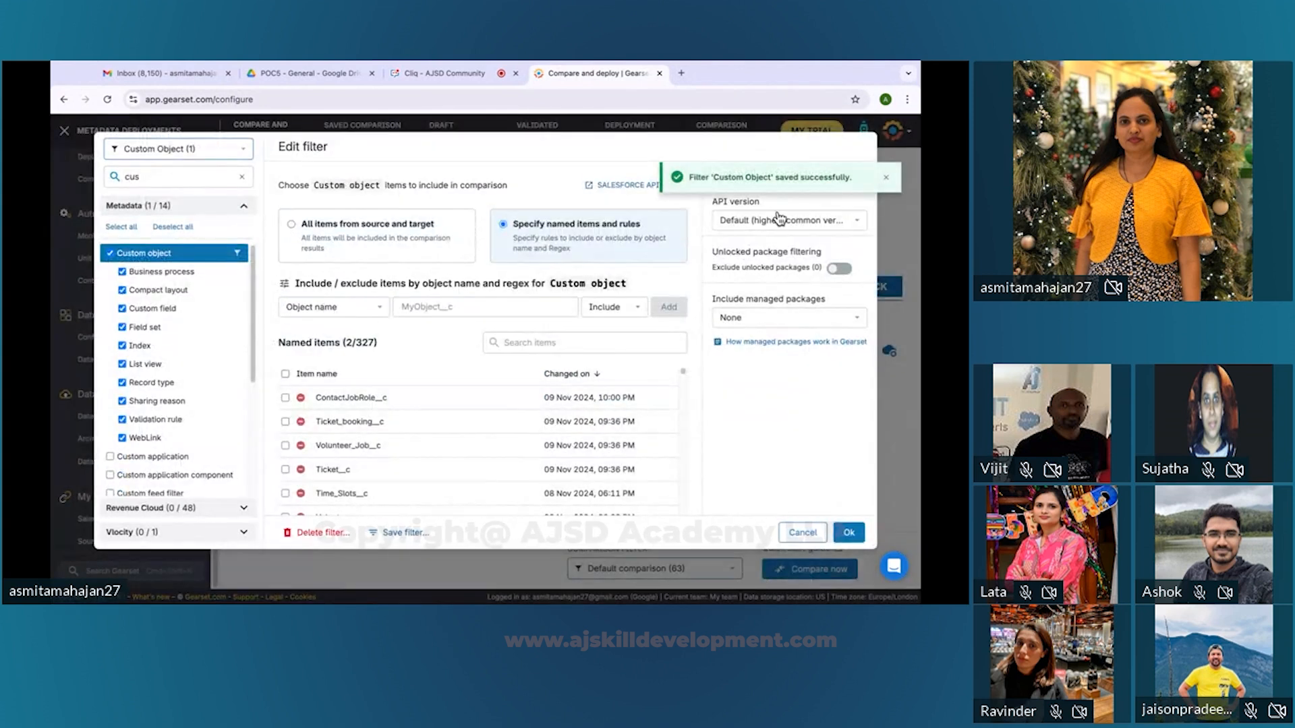
left_click(845, 532)
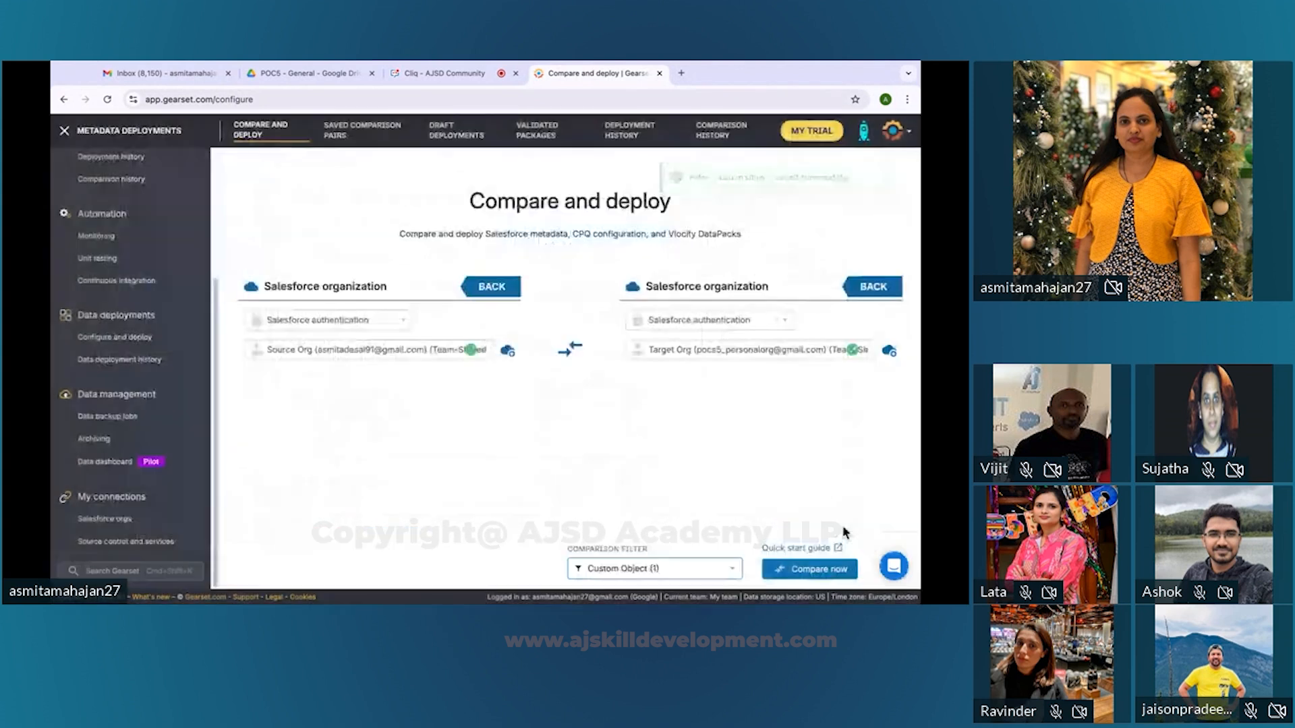
Step: Run the comparison with the Custom Object filter and check the new, changed and deleted items in the results
left_click(808, 574)
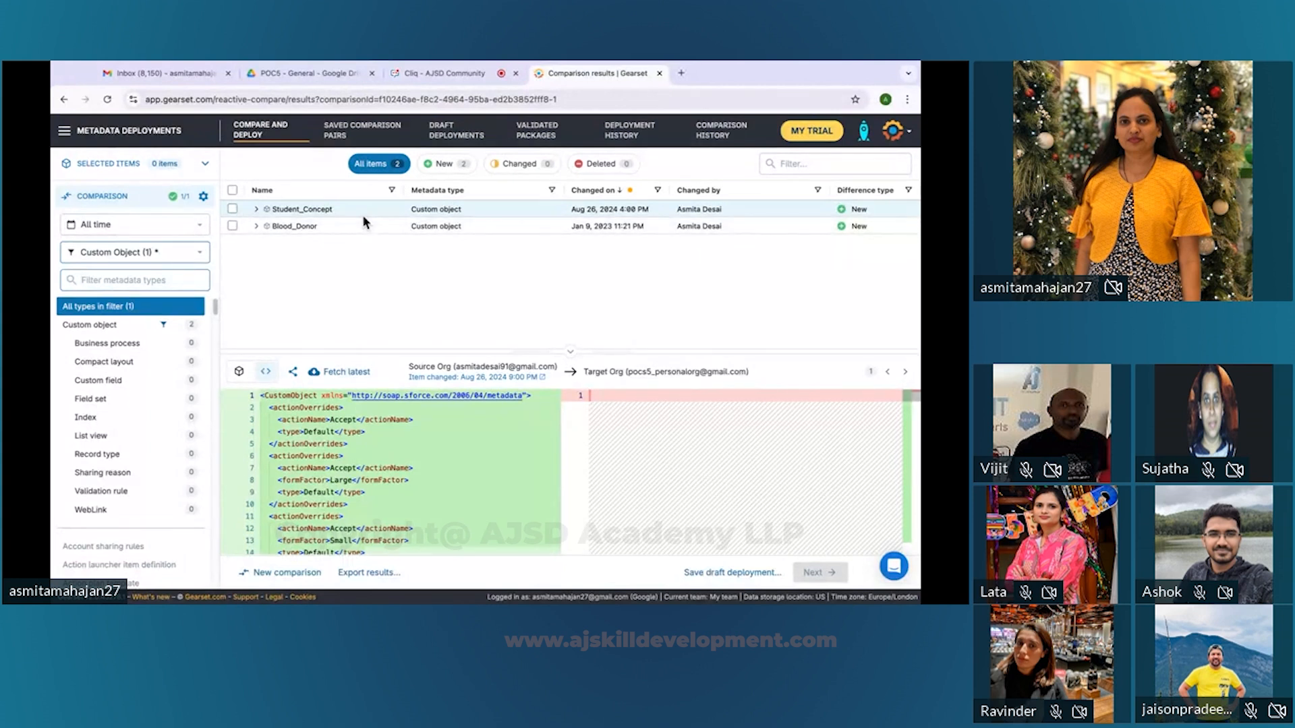
left_click(444, 166)
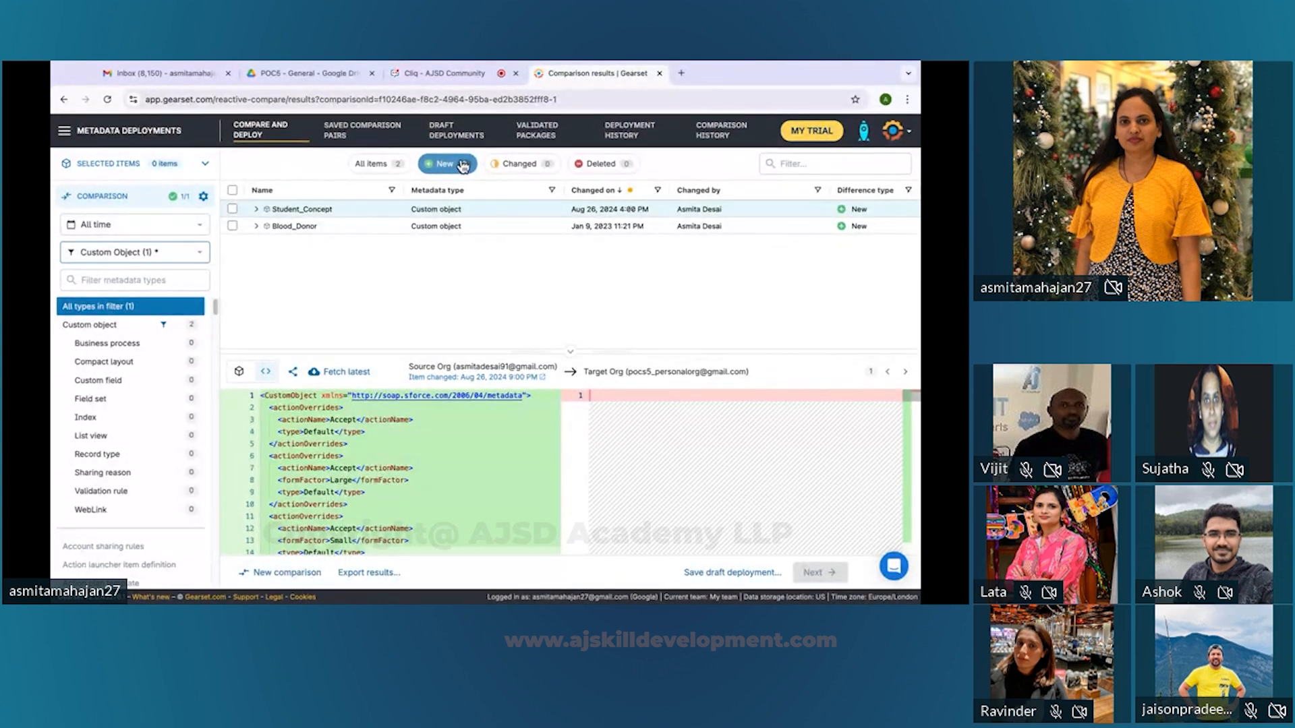
left_click(518, 166)
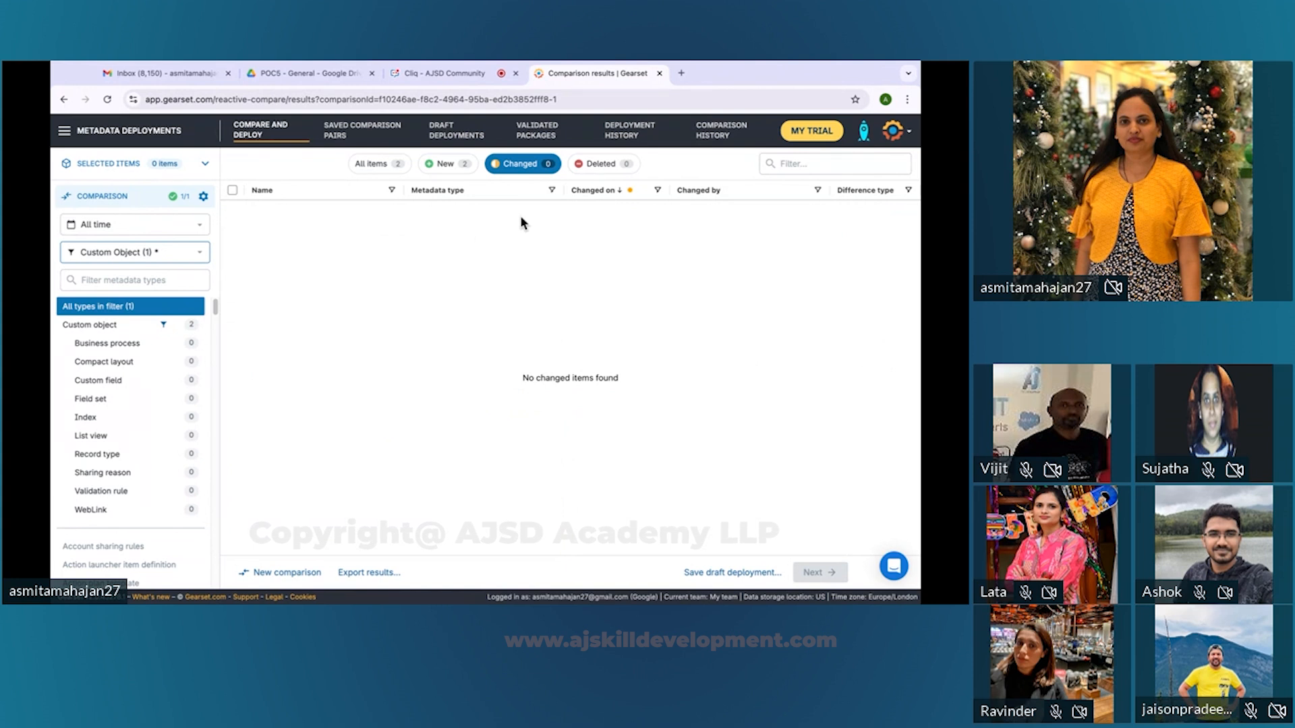
left_click(598, 169)
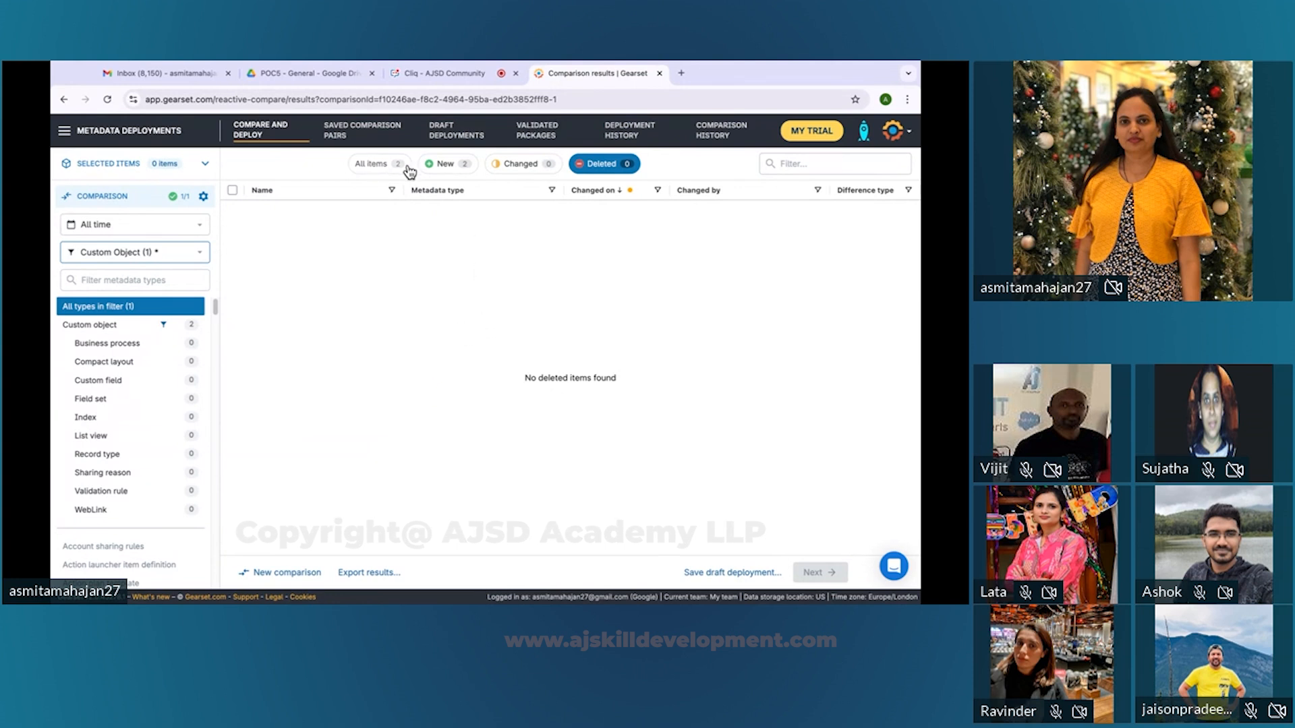
Step: Show only the new items, select all of them for deployment and continue to the problem analysis
left_click(442, 172)
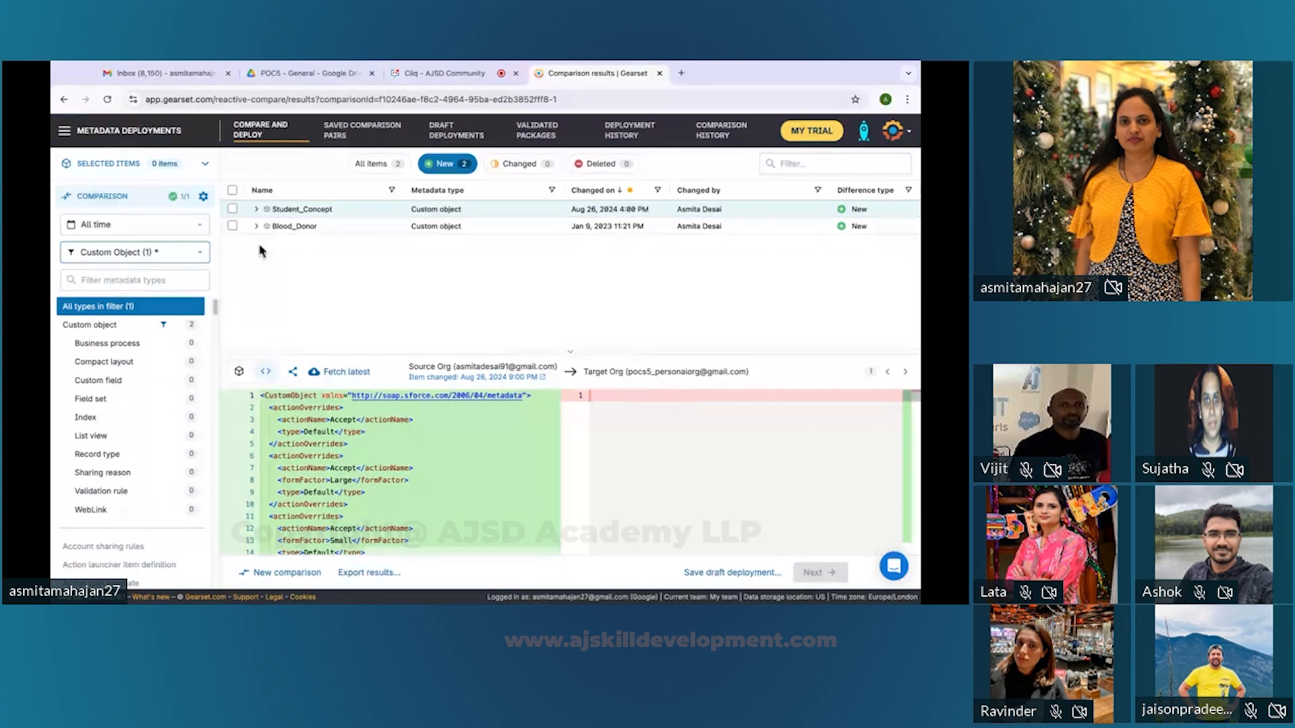
left_click(233, 192)
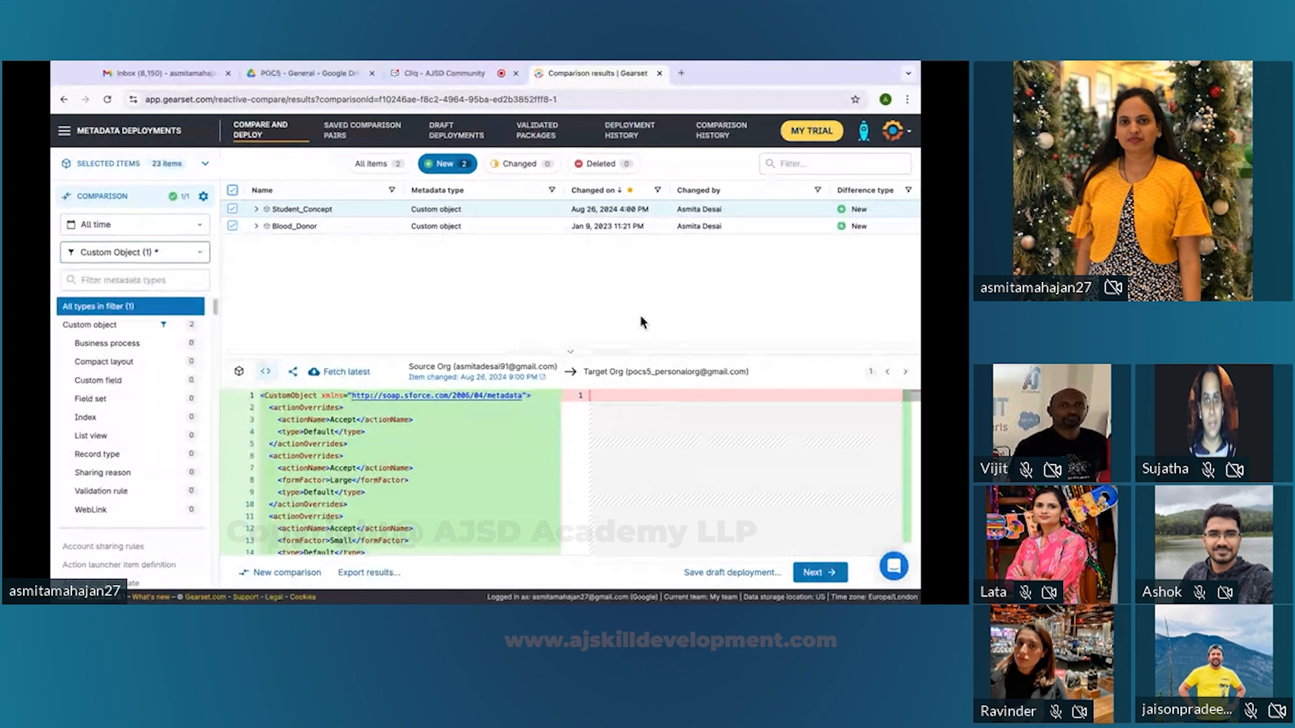
left_click(816, 575)
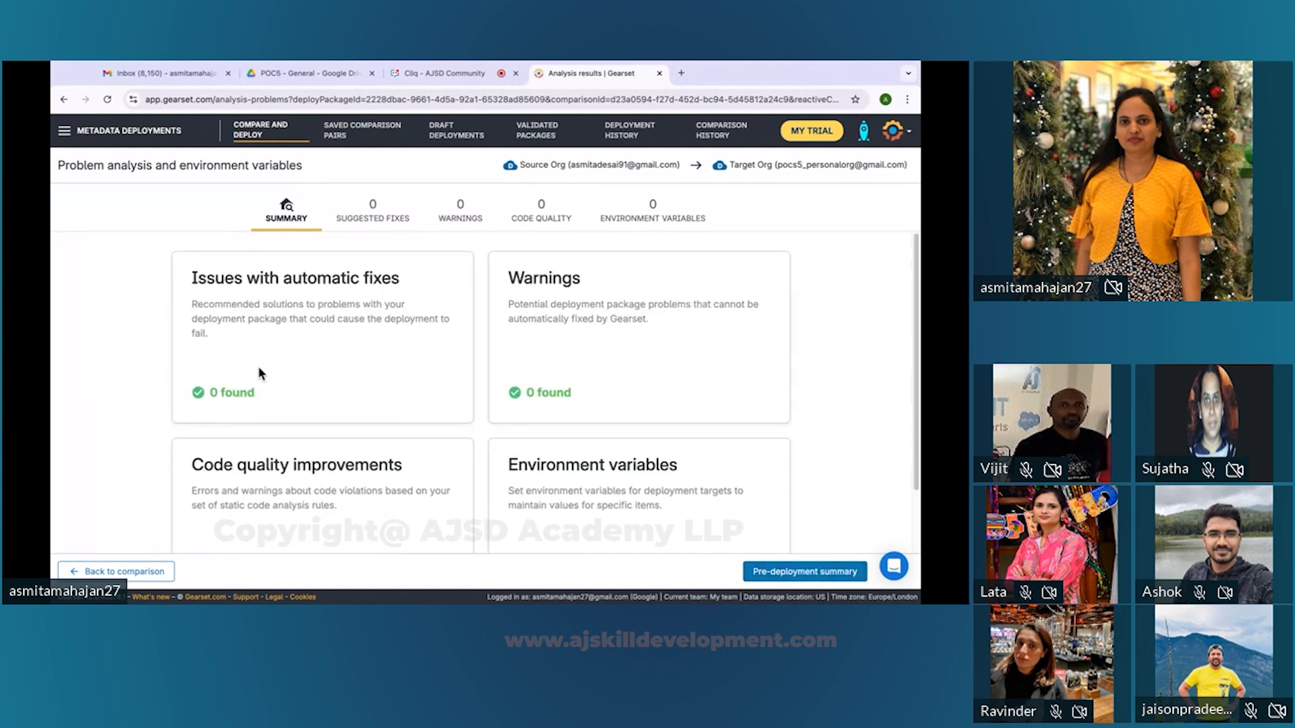
Step: Review the suggested fixes and the problem analysis summary, and continue to the pre-deployment summary
left_click(371, 223)
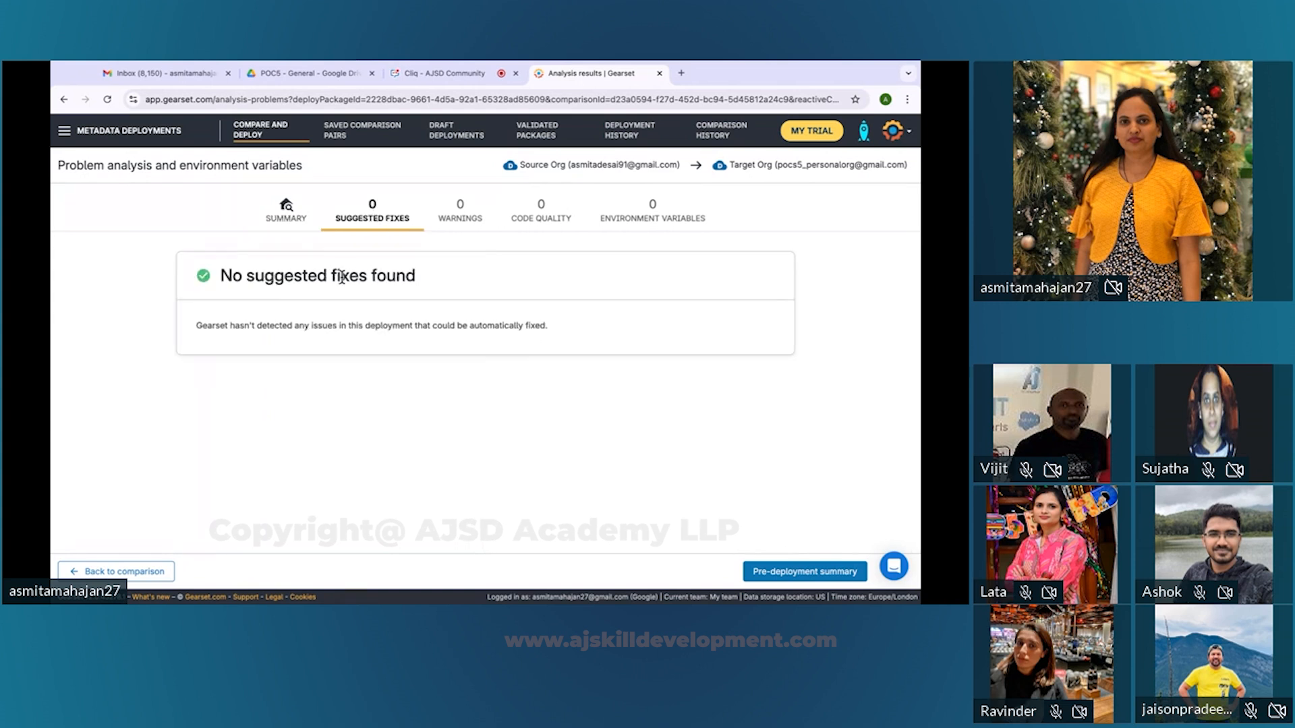
left_click(286, 220)
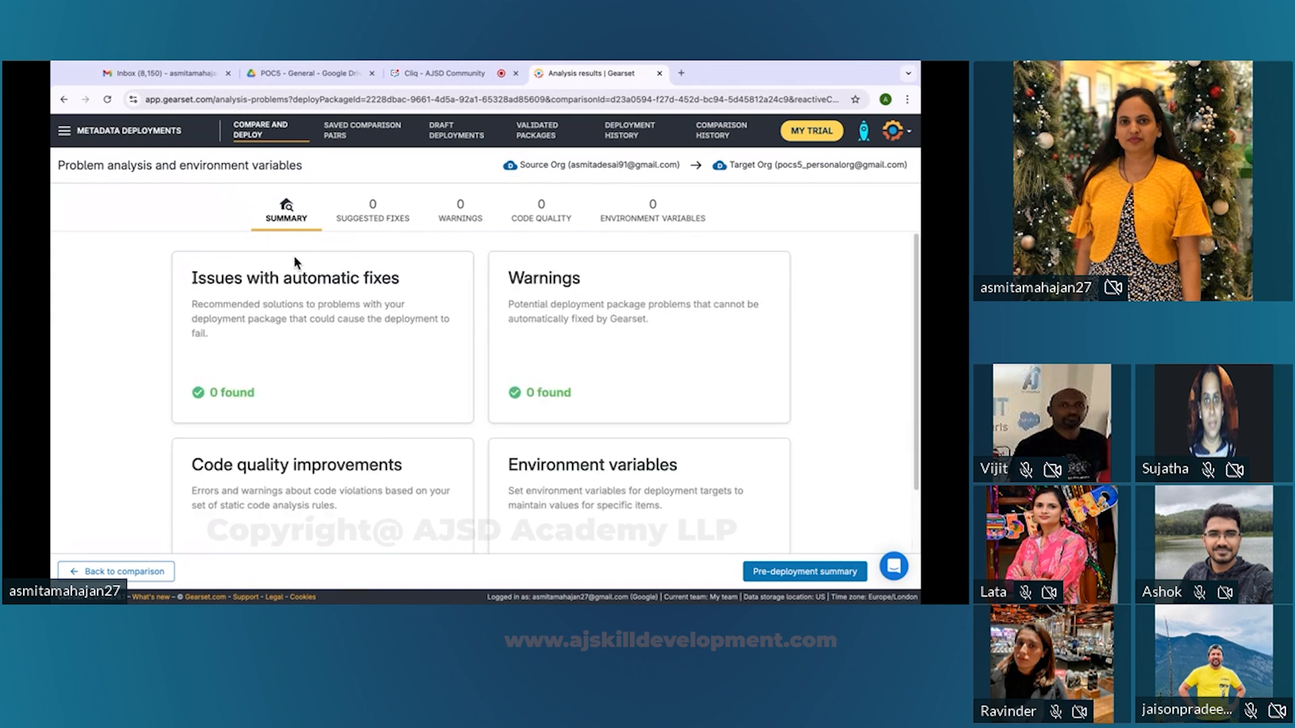
scroll(328, 357, "down", 1)
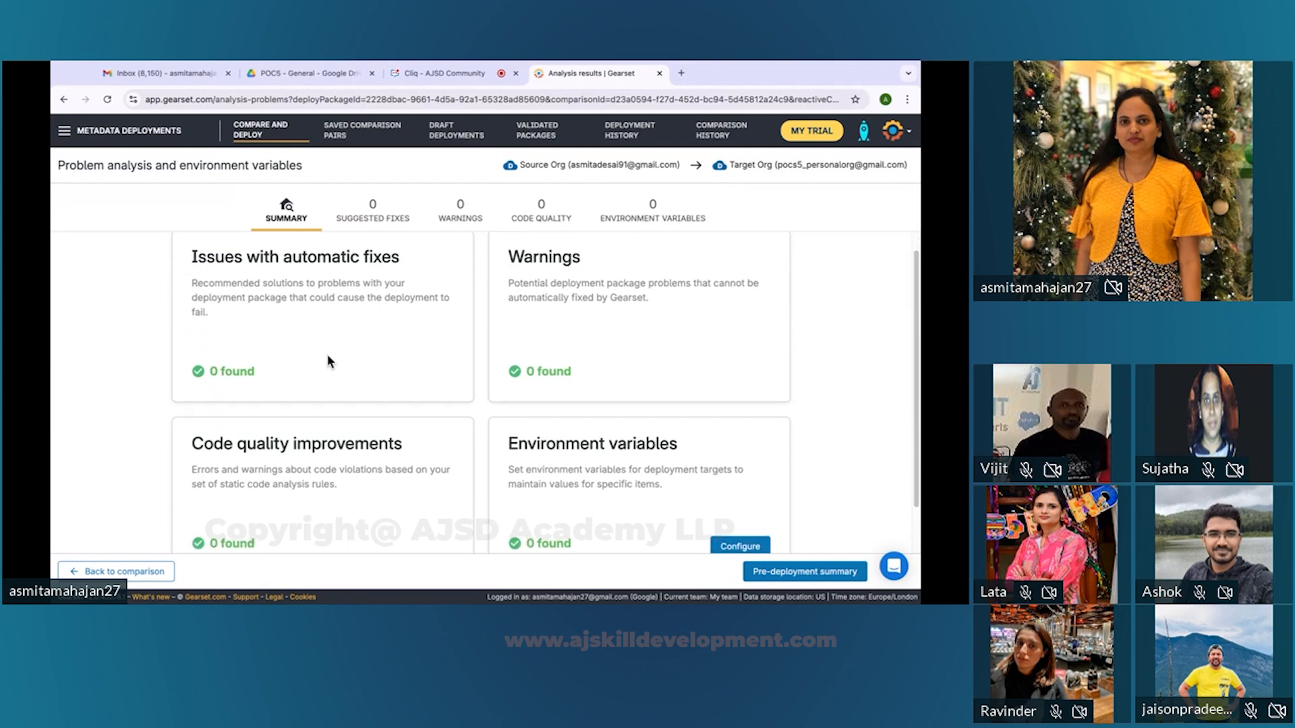
scroll(328, 355, "down", 1)
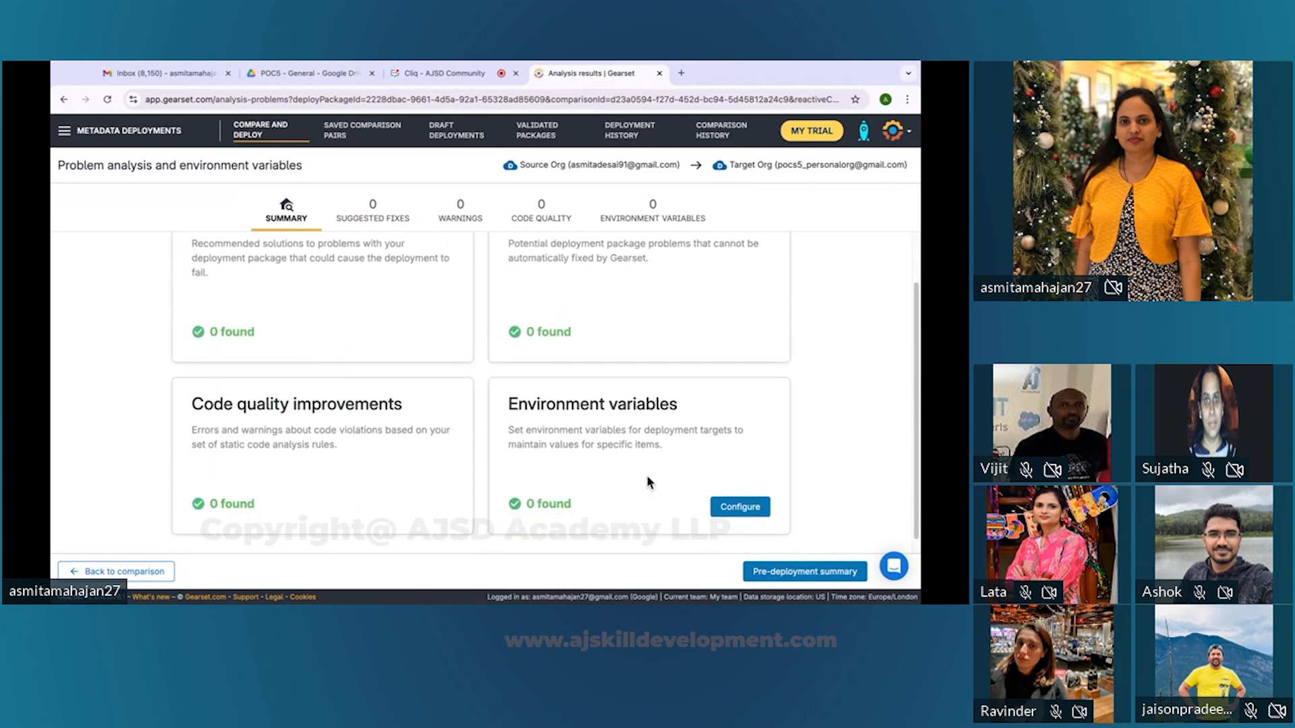
left_click(828, 579)
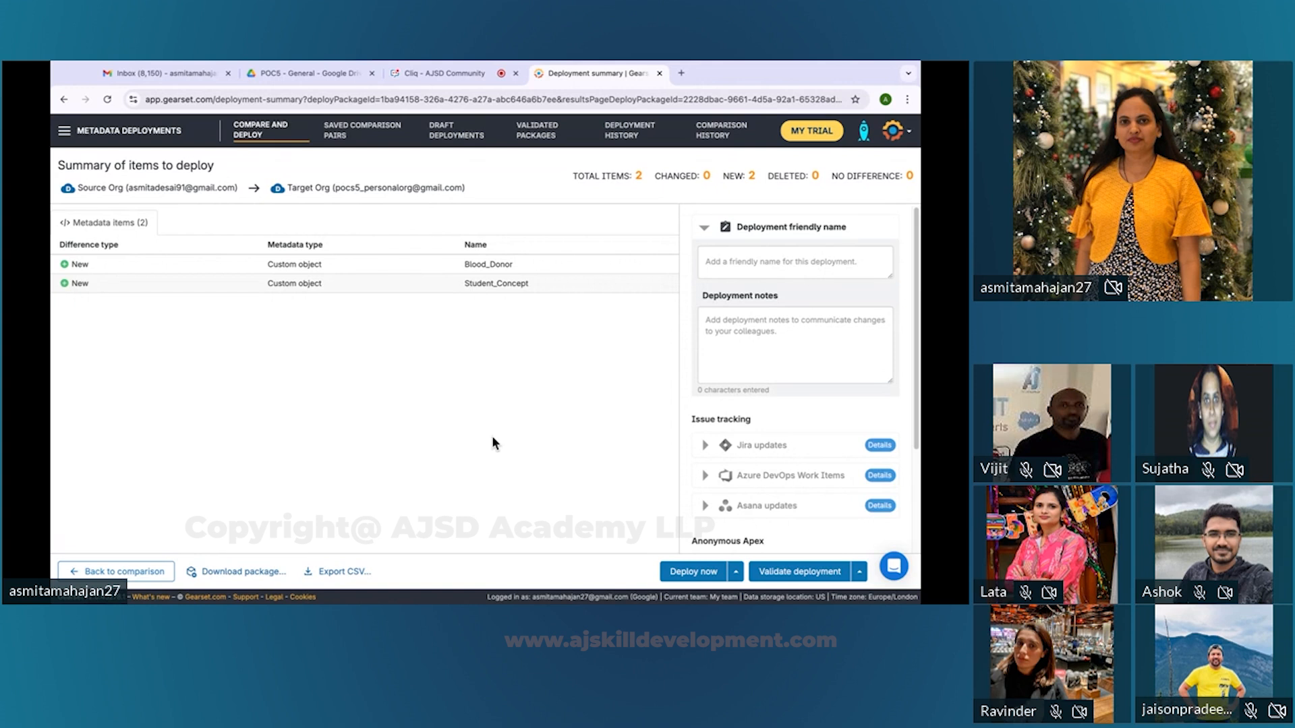
Step: Validate the deployment of the selected custom objects and view the scheduling options without saving a schedule
left_click(819, 574)
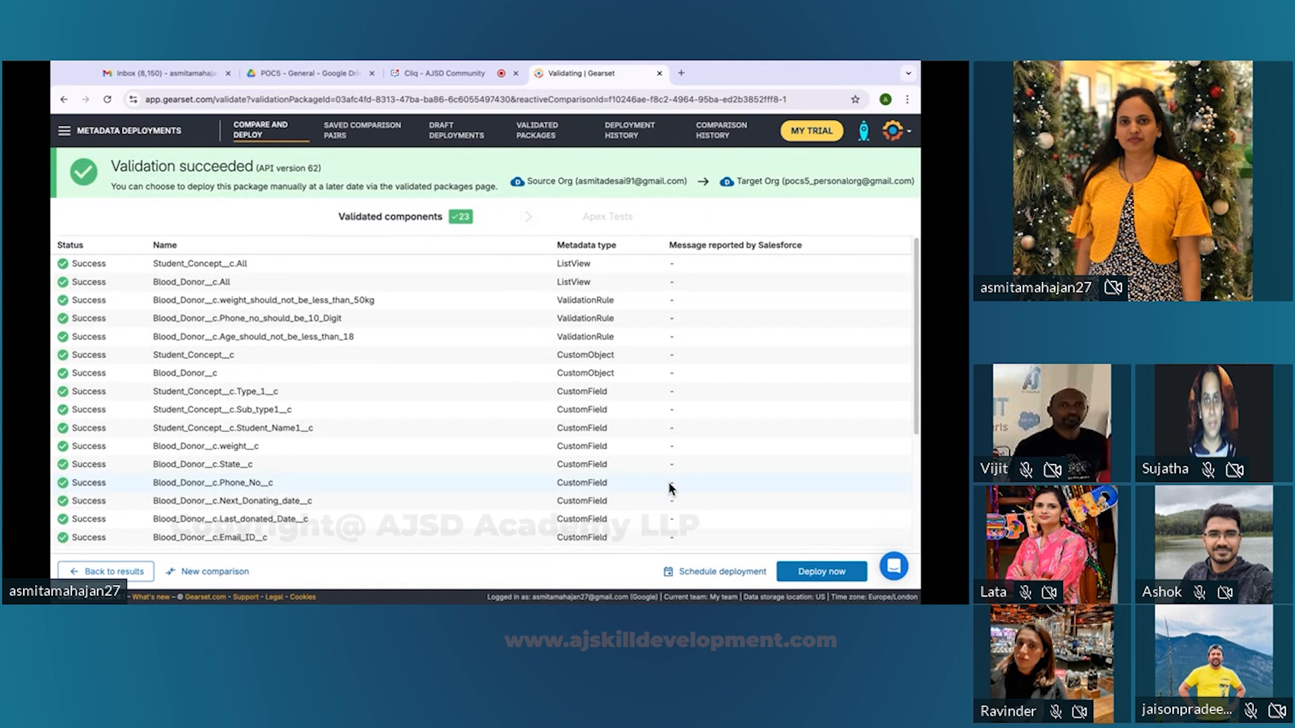
scroll(671, 486, "down", 3)
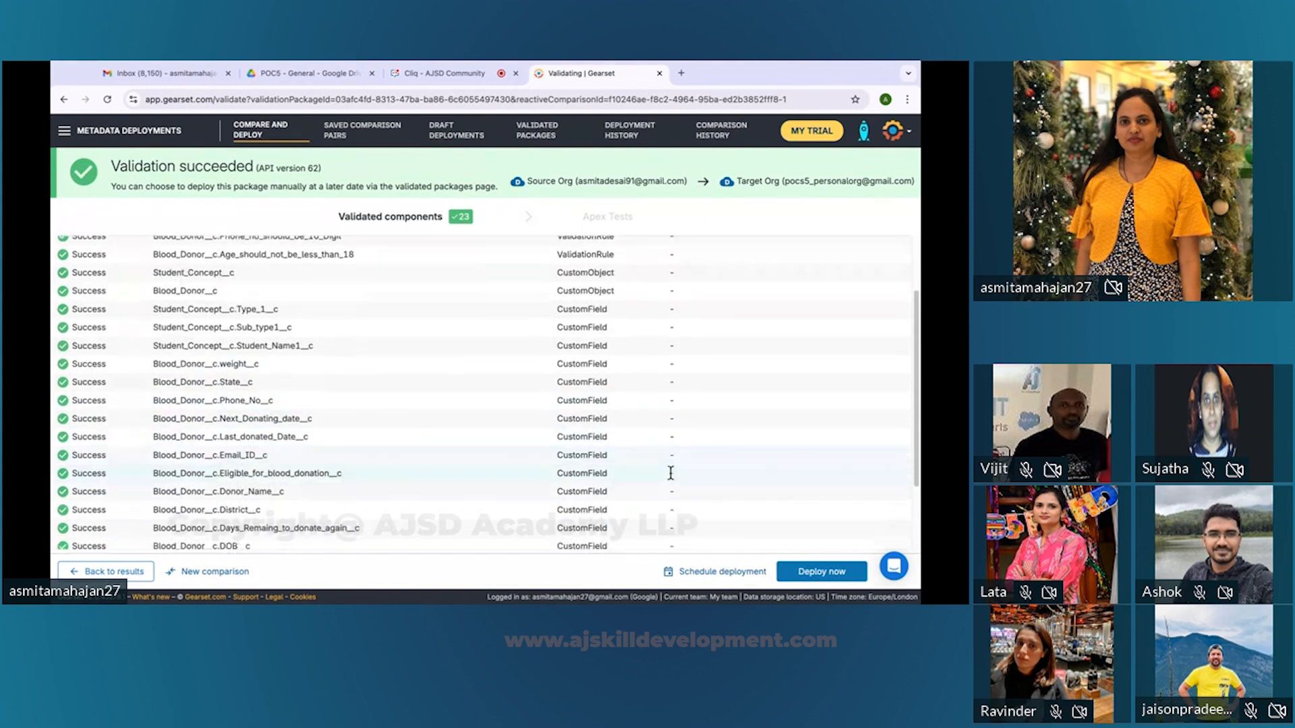
left_click(719, 574)
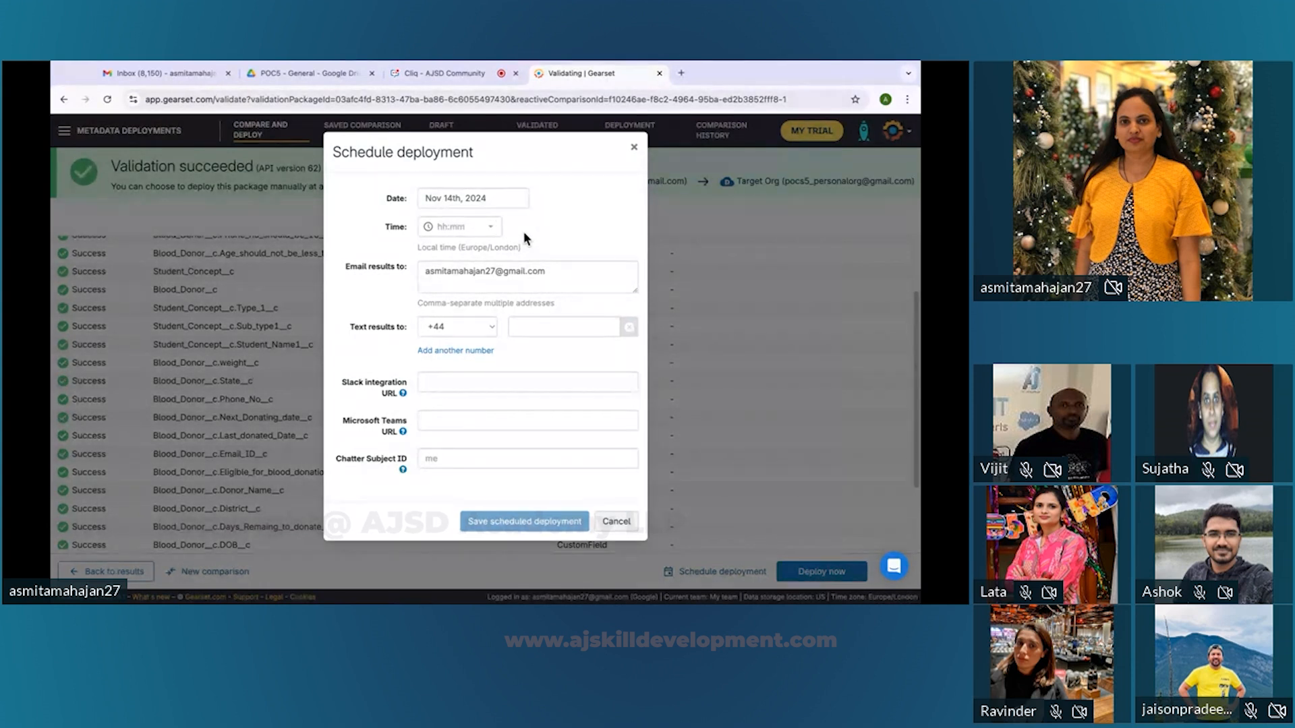
left_click(636, 151)
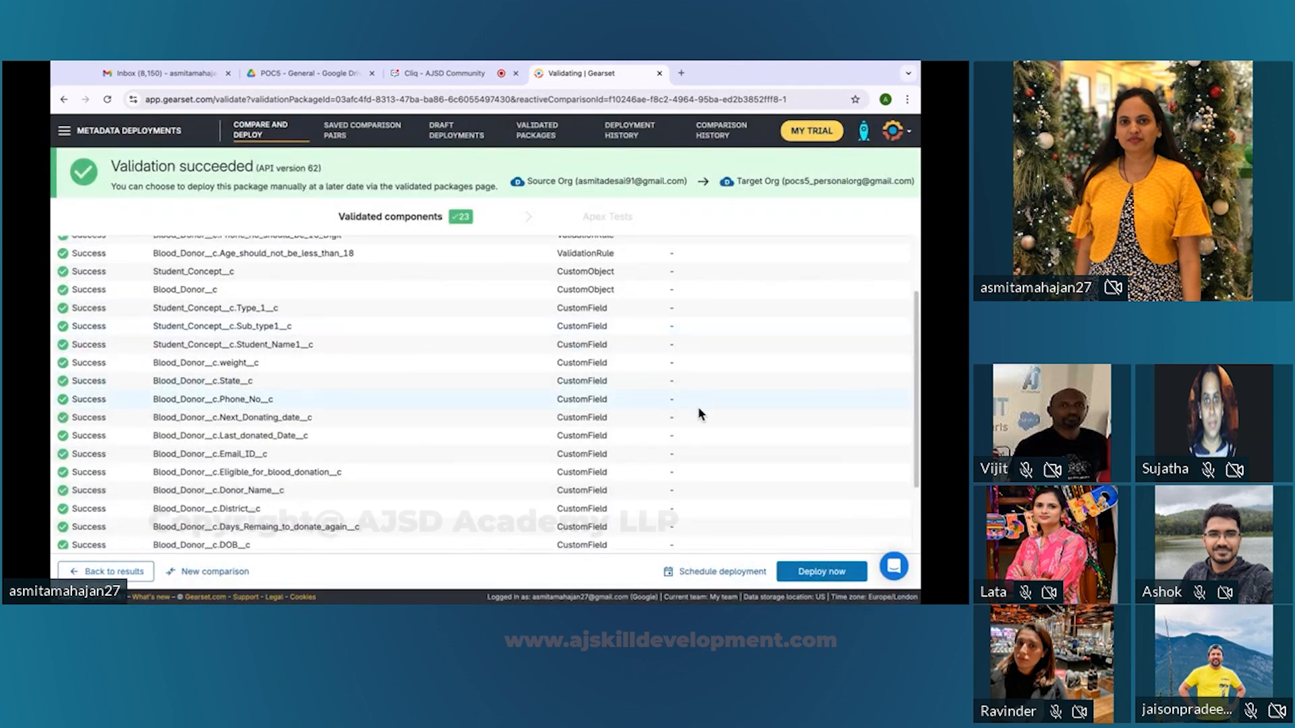
Step: Deploy the validated package to the target org immediately and confirm the deployment
left_click(818, 572)
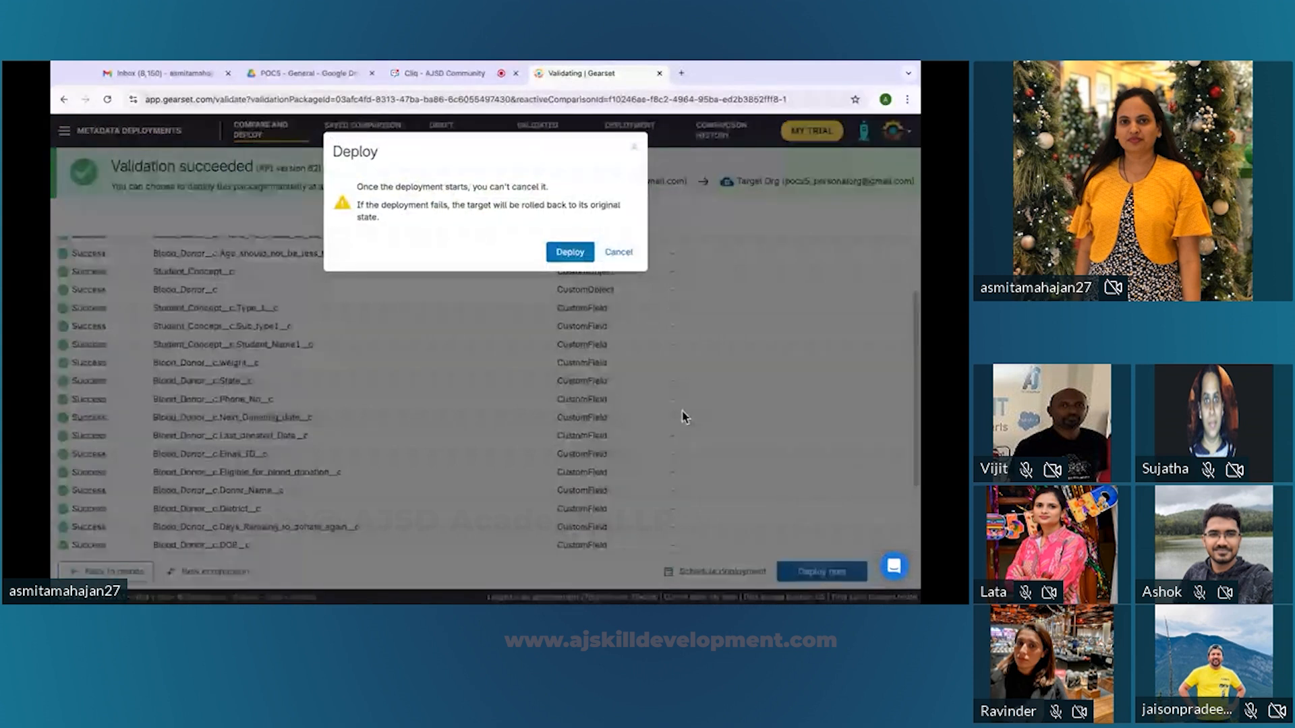
left_click(570, 252)
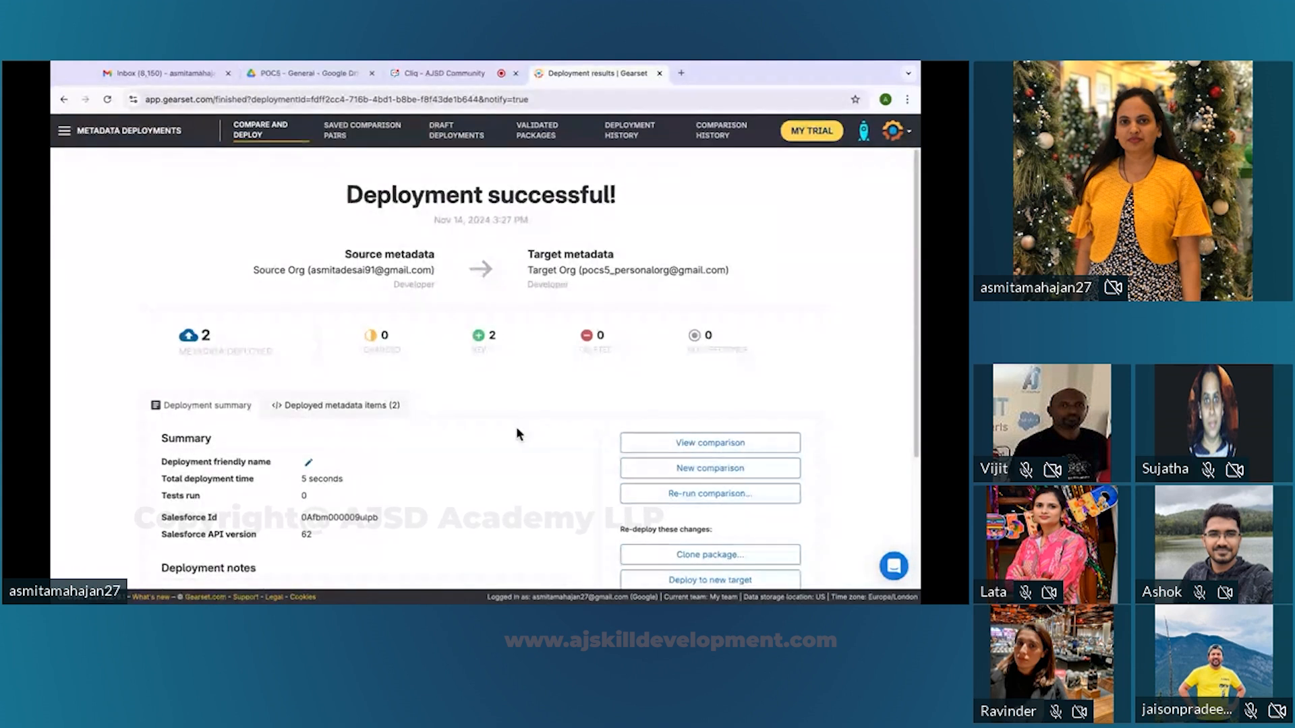
Step: Examine the deployment results, including the summary, the deployed metadata items and the rollback and report details
scroll(518, 434, "down", 1)
scroll(518, 432, "up", 1)
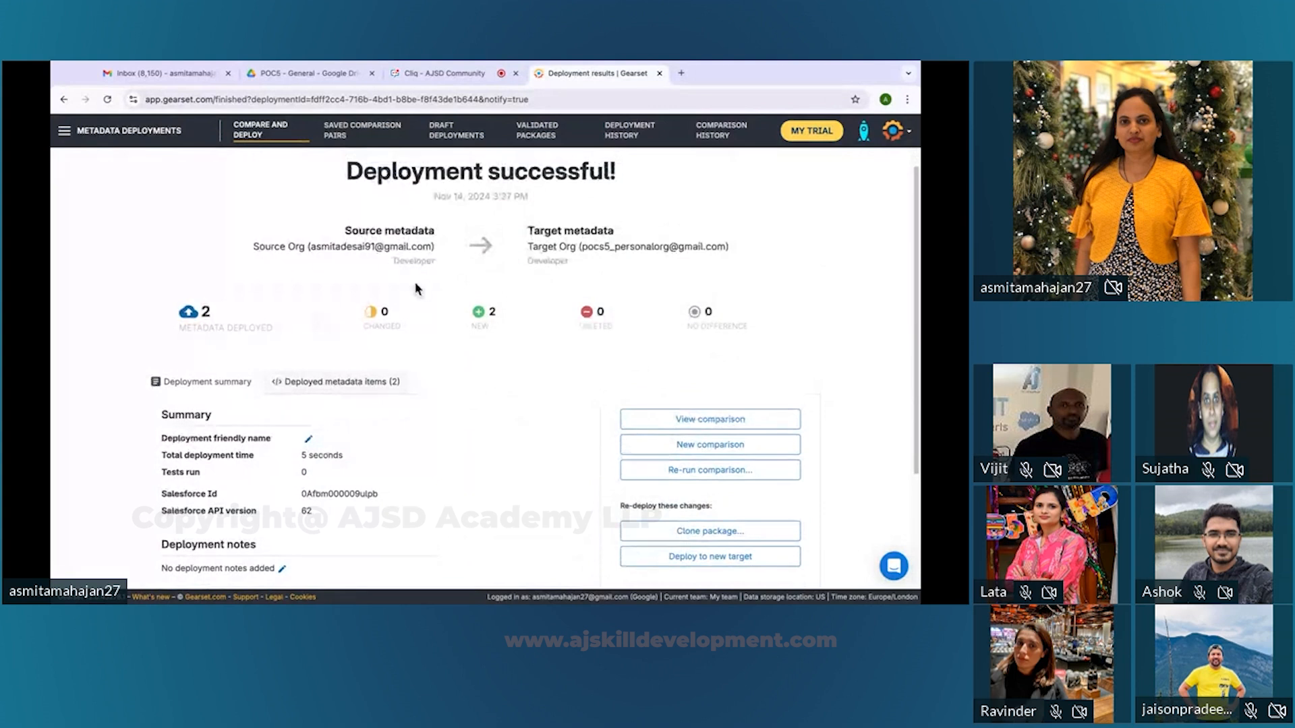
scroll(453, 379, "down", 1)
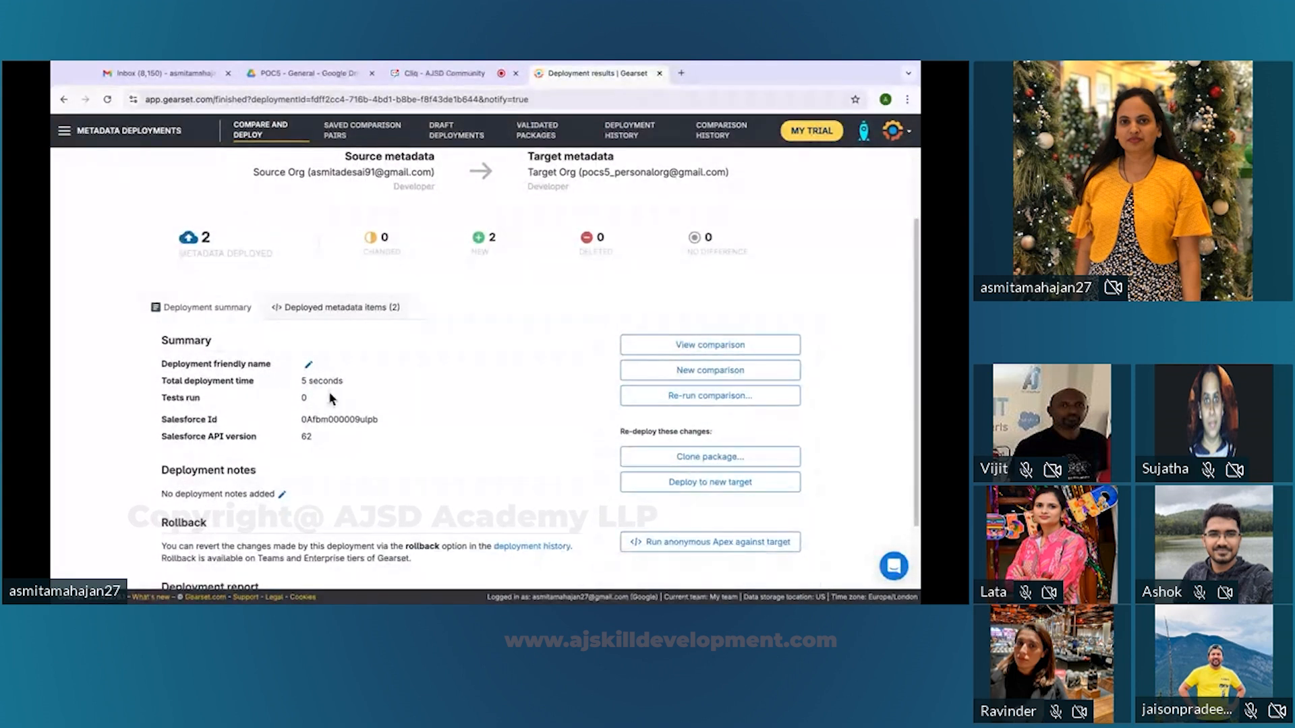
scroll(378, 337, "down", 1)
left_click(367, 271)
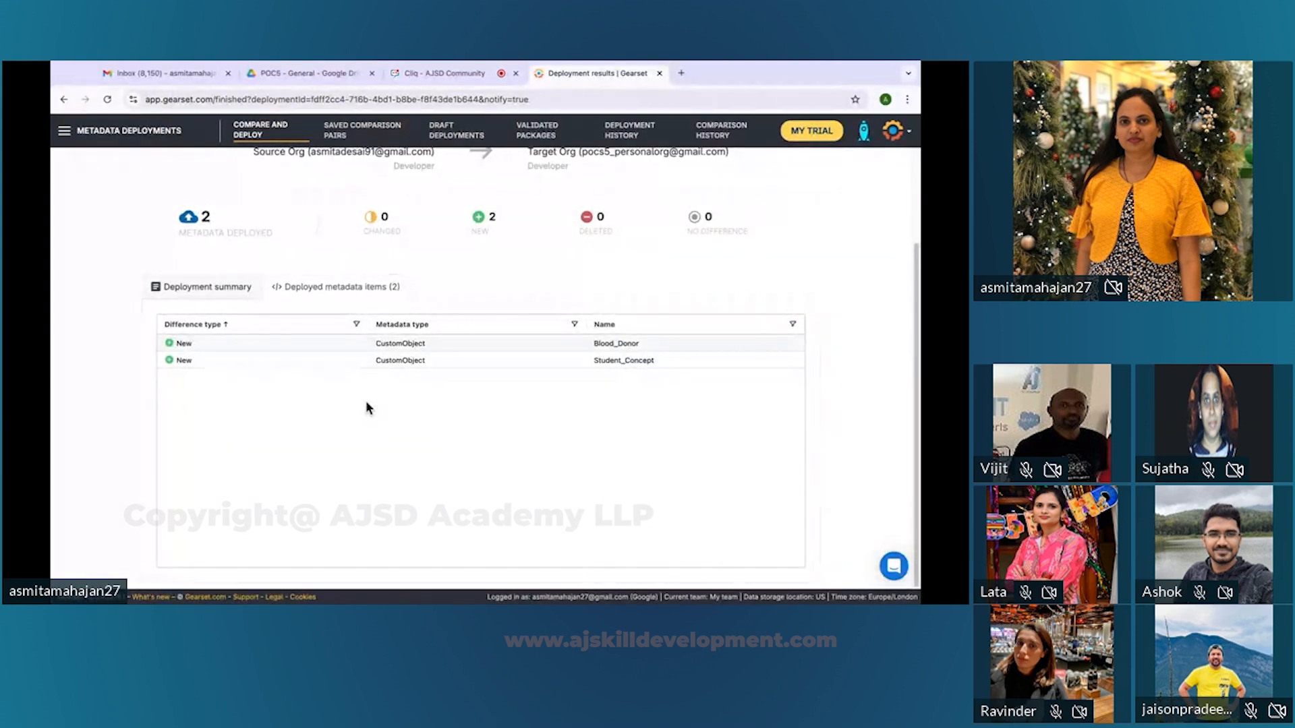
left_click(225, 286)
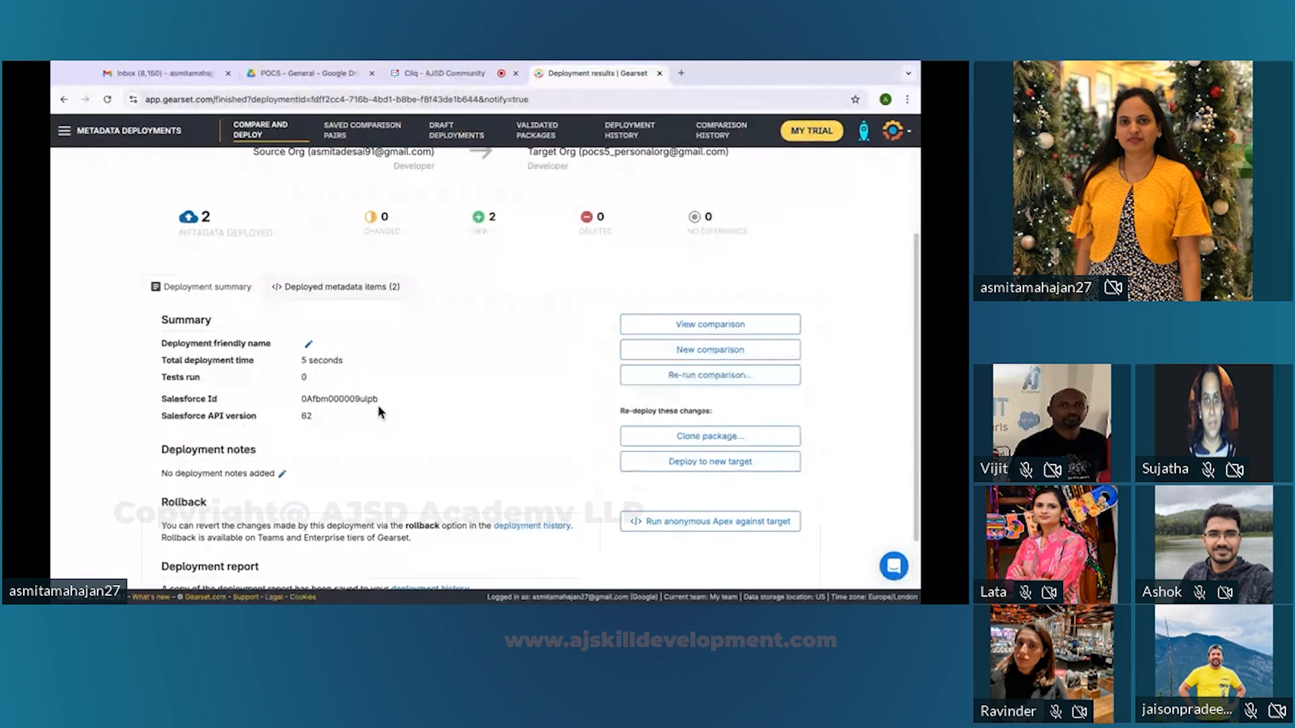
scroll(378, 409, "down", 1)
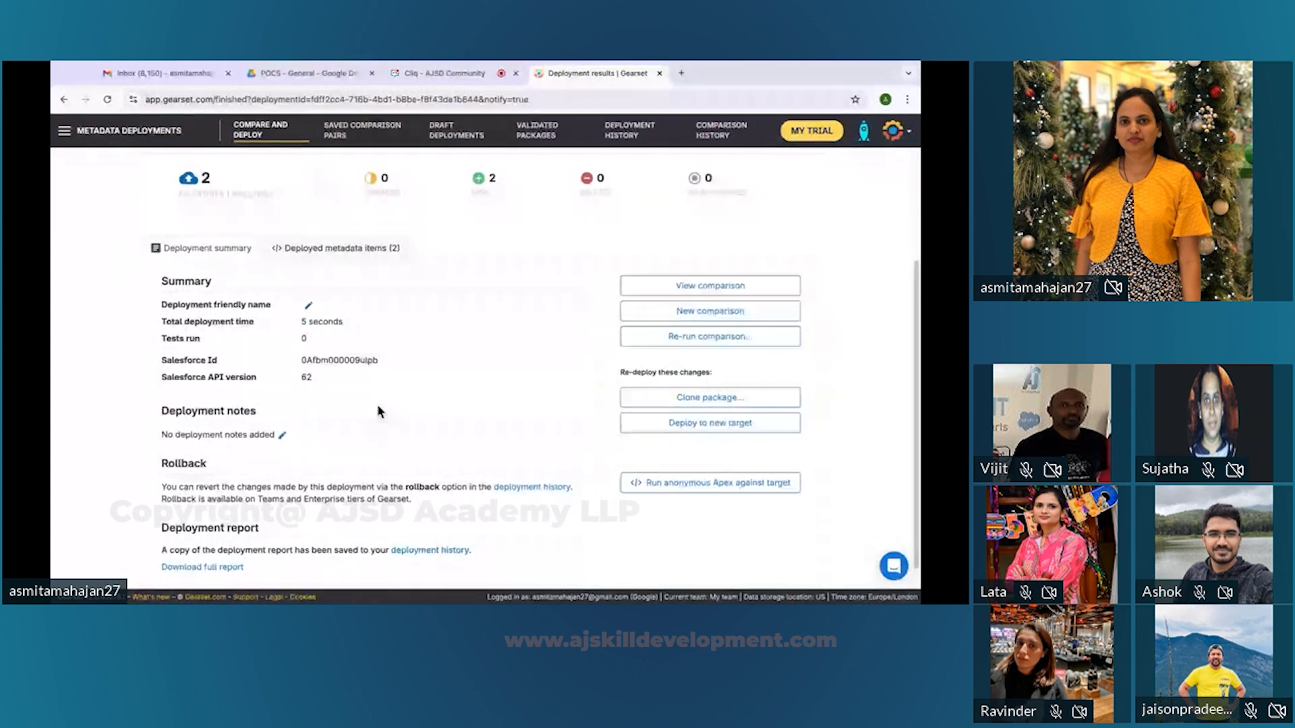
scroll(378, 409, "up", 1)
scroll(378, 403, "up", 3)
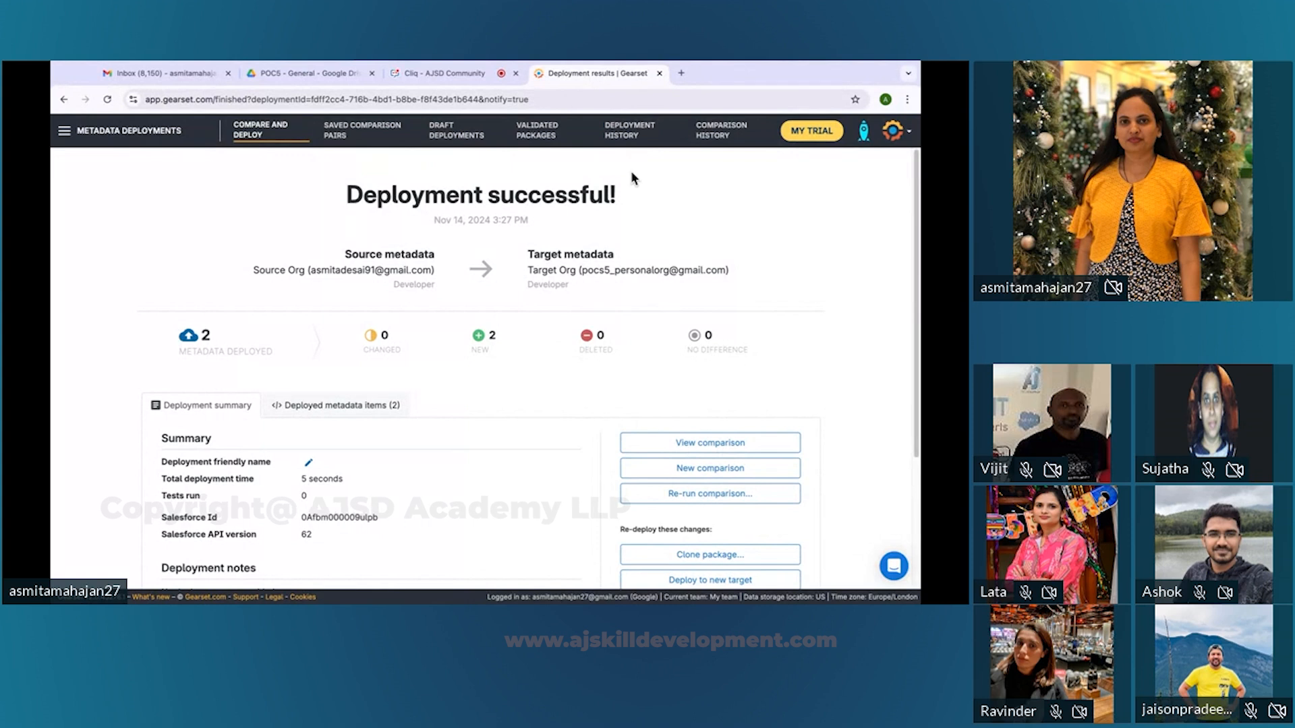
Step: Check the deployment history and return to the Compare and deploy page
left_click(629, 137)
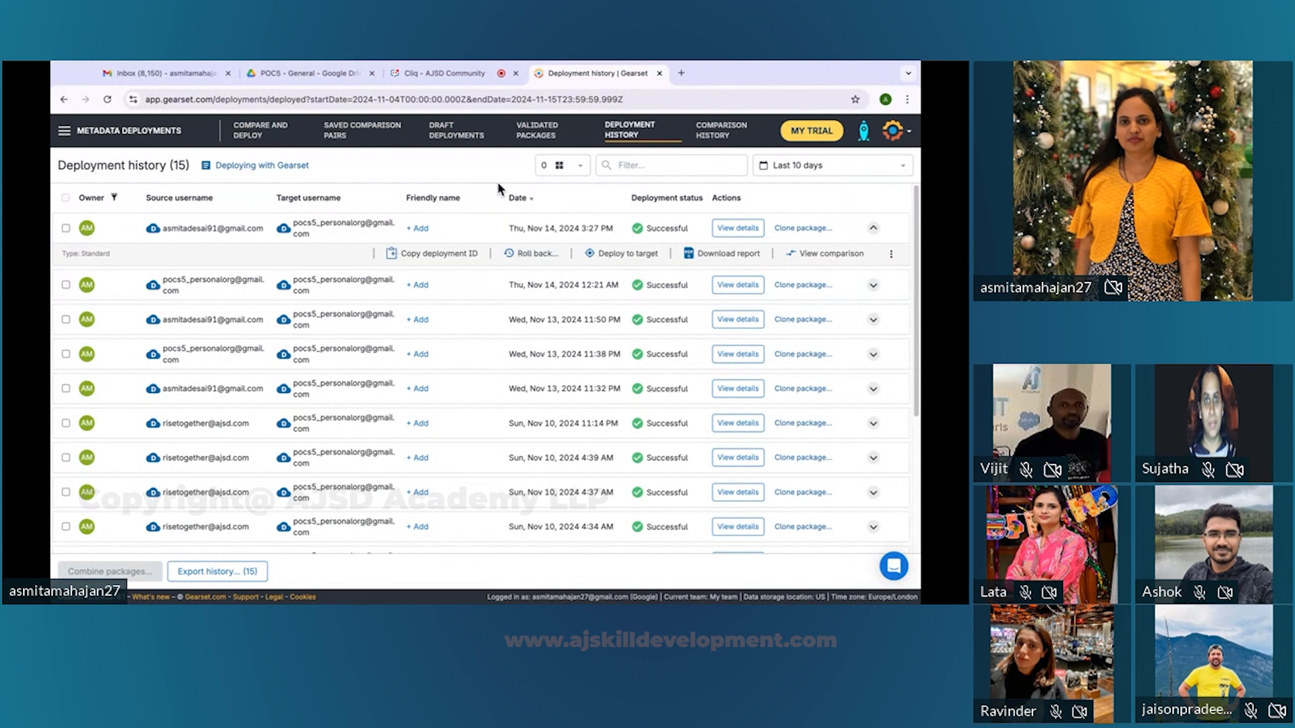
left_click(260, 131)
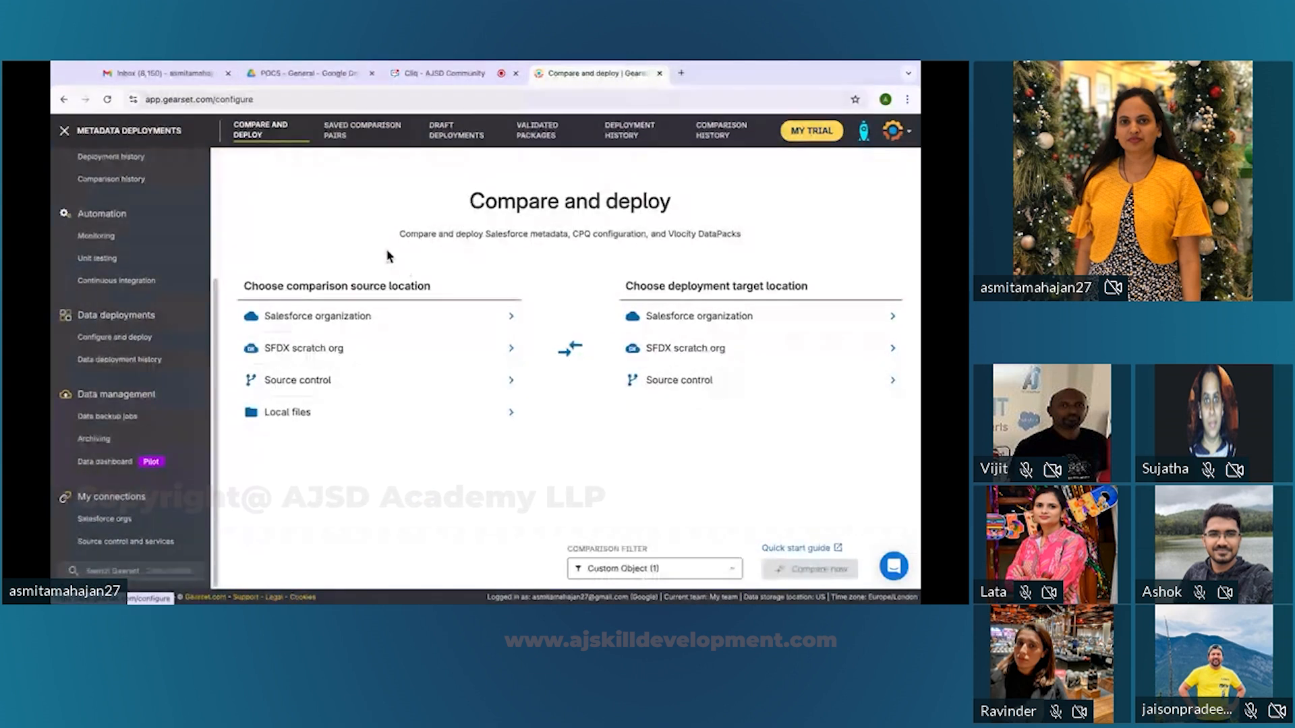
Step: Switch to the Gearset Presentation in PowerPoint and select slide 16, "Limitations Of Gearset"
left_click(87, 89)
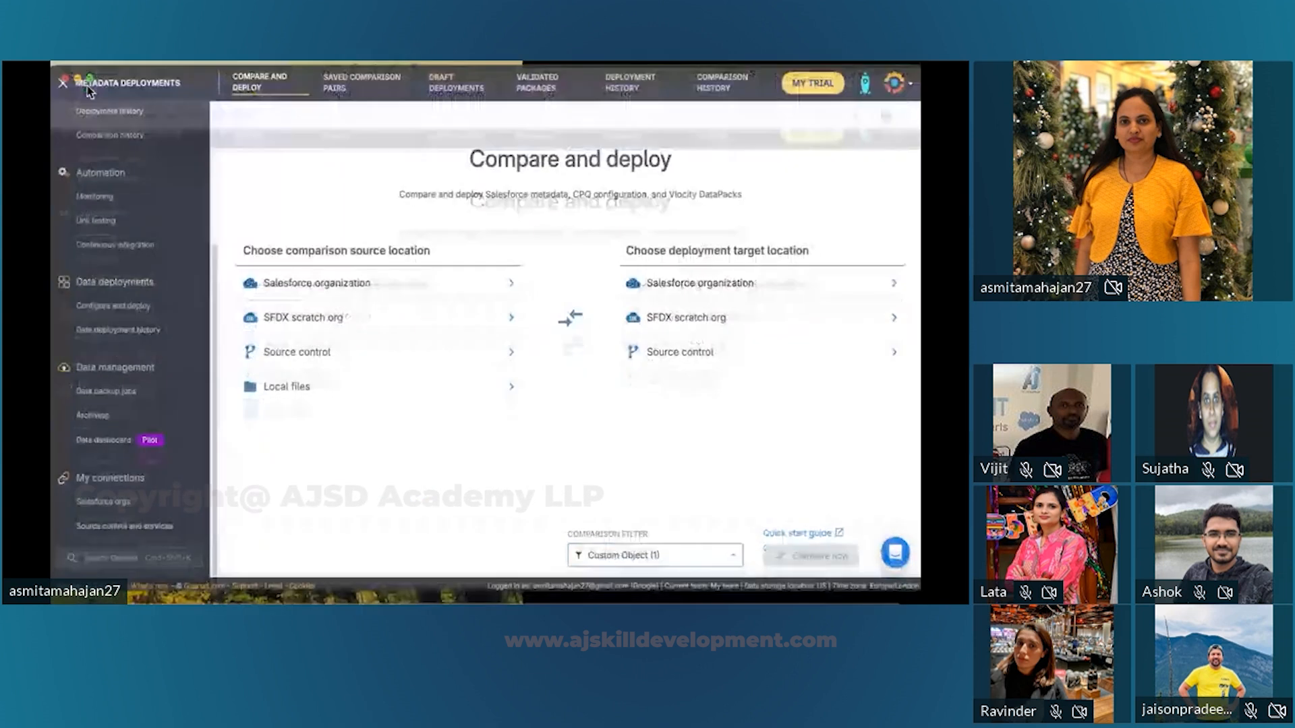
left_click(868, 588)
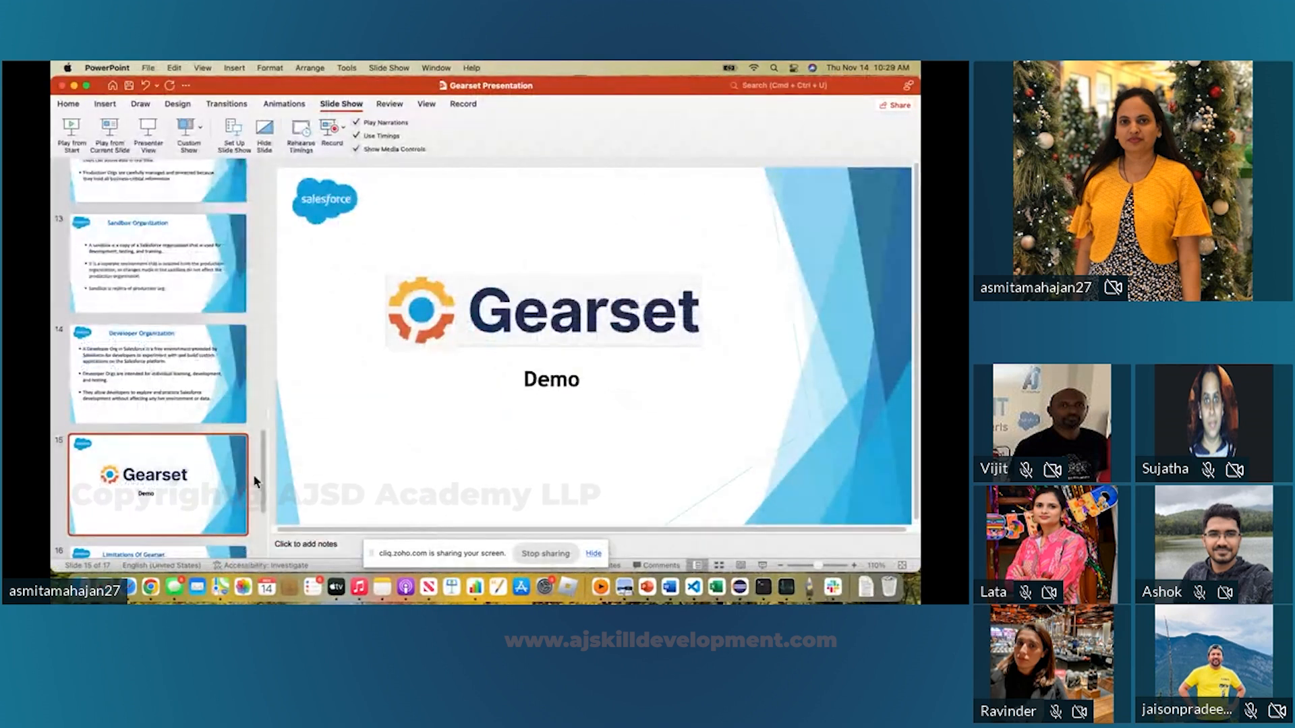
scroll(202, 493, "down", 2)
left_click(183, 529)
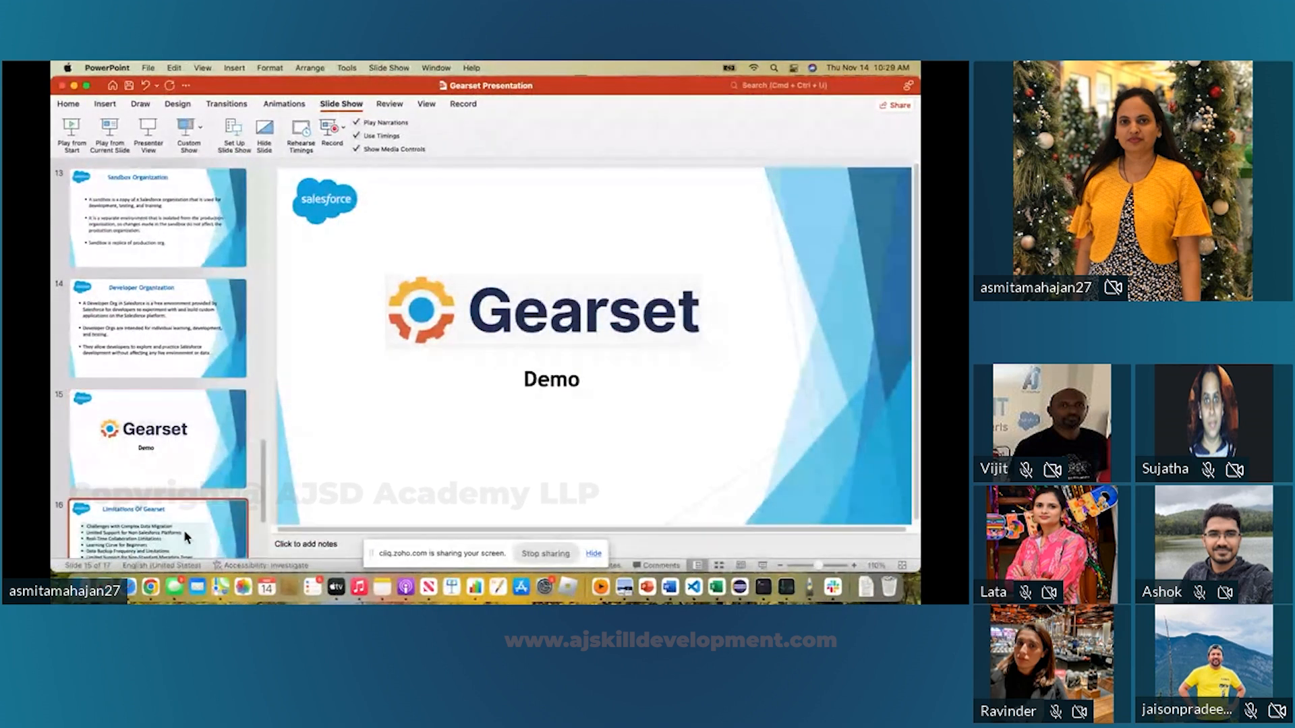